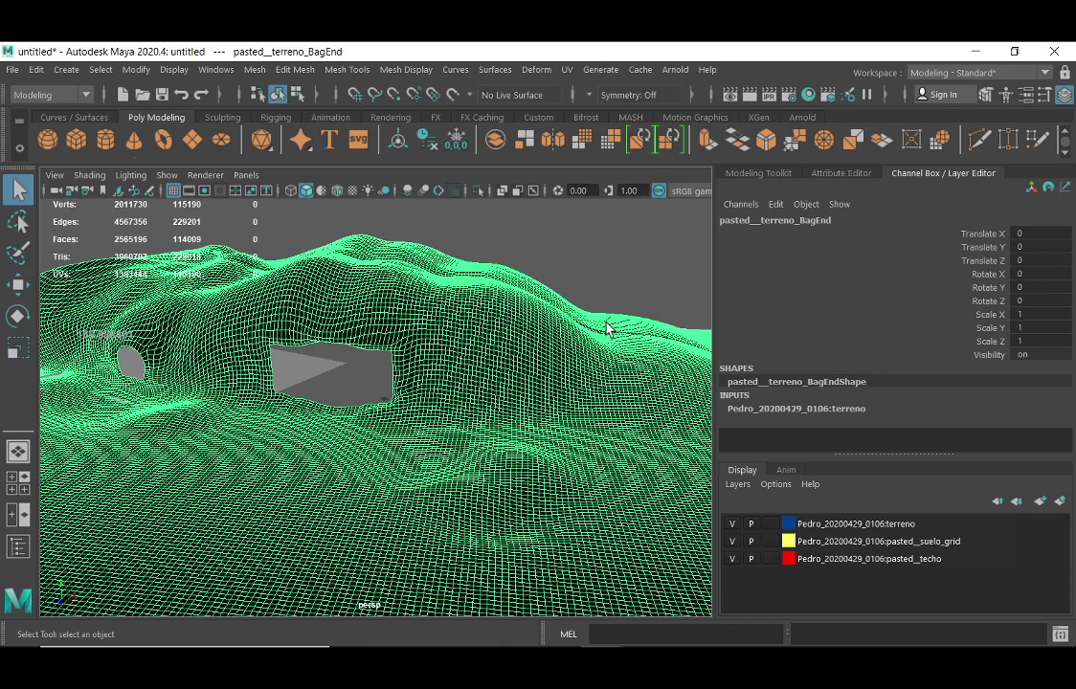
Delete the terrain mesh that covers the house
left_click(579, 239)
left_click(596, 319)
key("Delete")
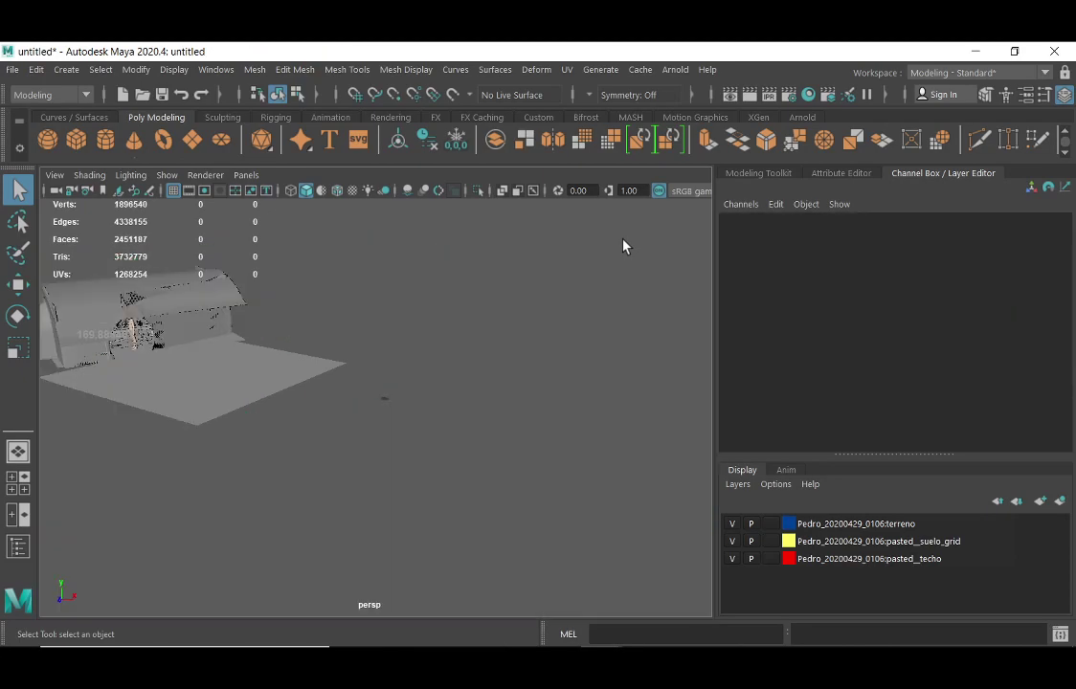
Inspect the house's roof from outside and the furnished interior around the dining table
middle_click_drag(305, 379, 574, 428, "alt")
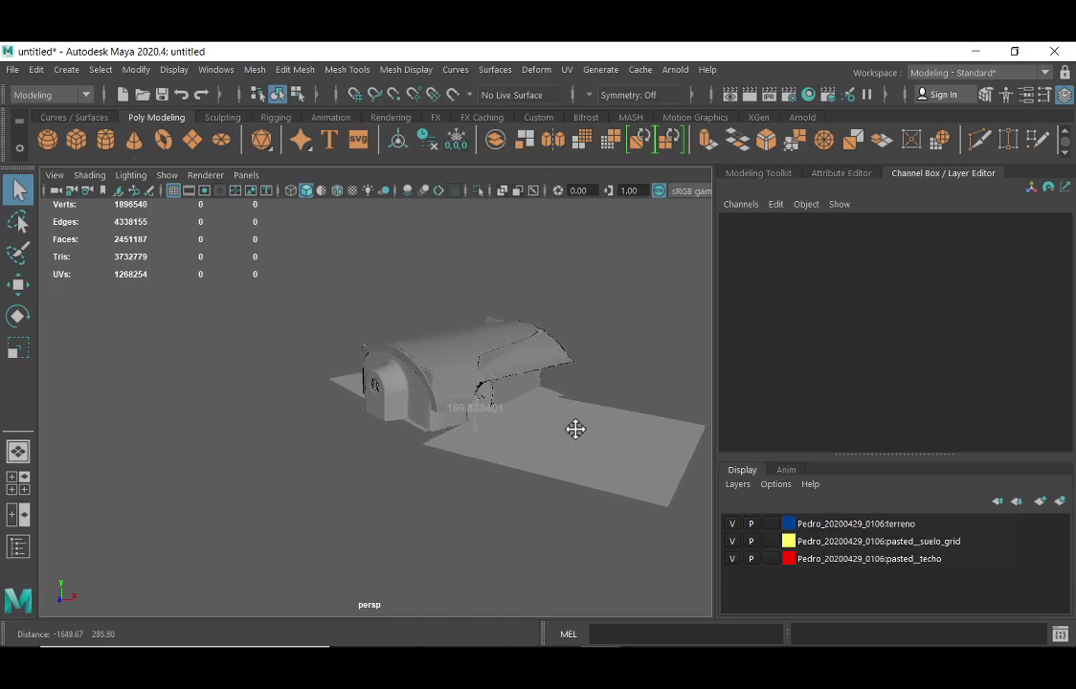
left_click_drag(574, 428, 435, 379, "alt")
right_click_drag(434, 379, 618, 379, "alt")
left_click_drag(619, 379, 295, 456, "alt")
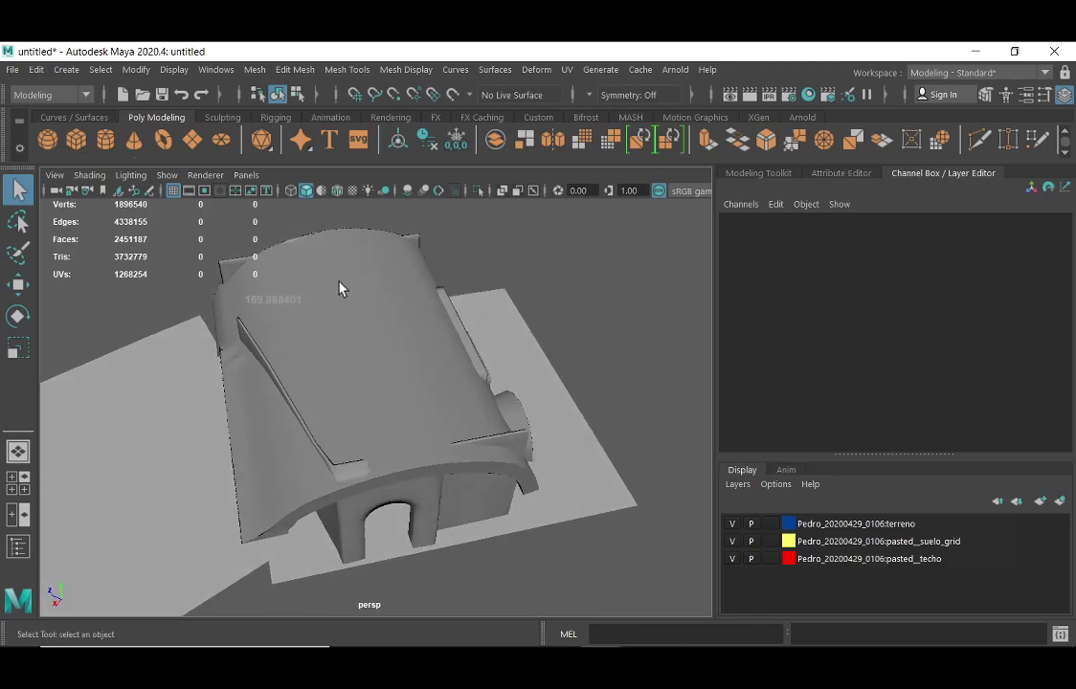
left_click(340, 289)
mouse_move(355, 360)
left_mouse_down("alt")
mouse_move(396, 389)
mouse_move(337, 360)
mouse_move(608, 370)
mouse_move(363, 379)
left_mouse_up("alt")
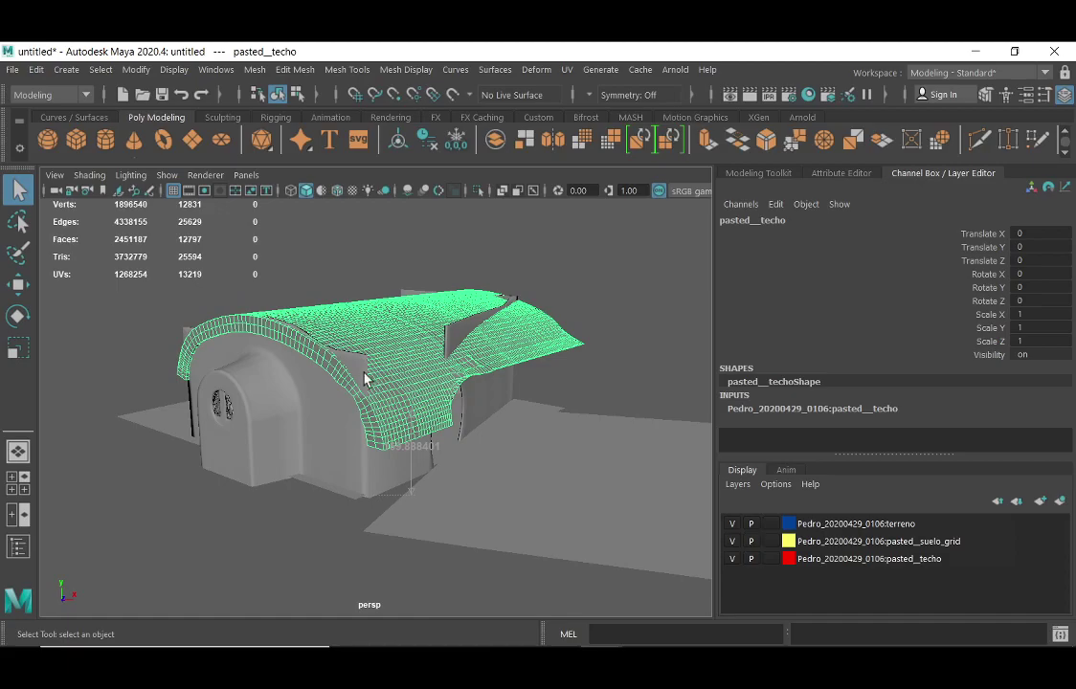
scroll(363, 379, "up", 10)
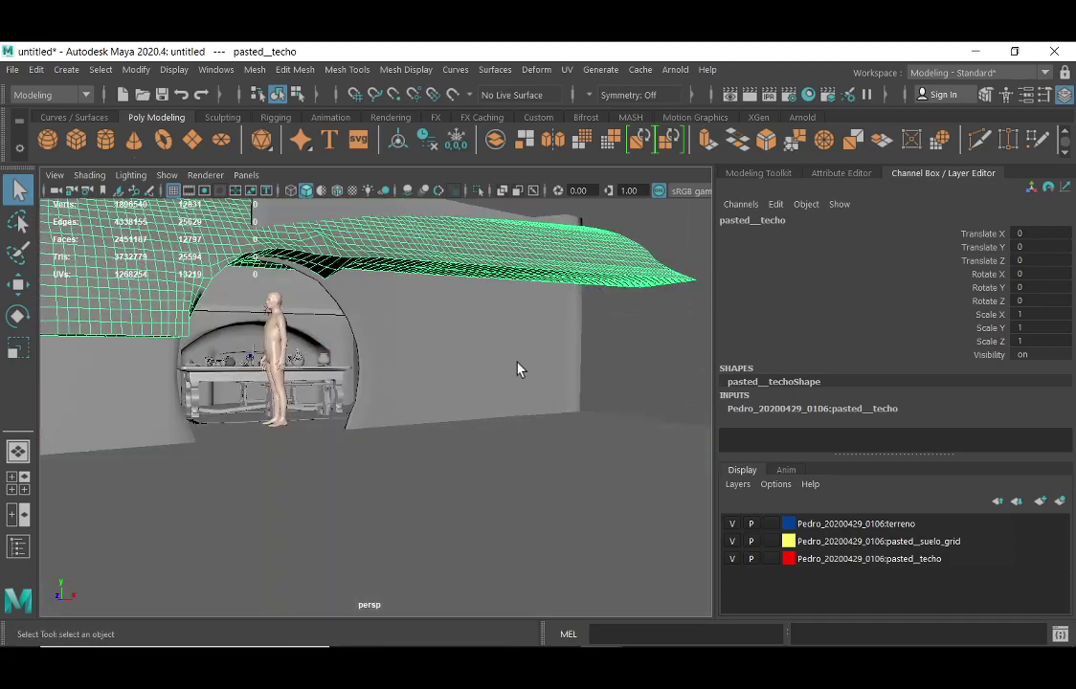
mouse_move(516, 370)
left_mouse_down("alt")
mouse_move(257, 386)
mouse_move(619, 439)
mouse_move(533, 400)
mouse_move(634, 415)
mouse_move(353, 384)
mouse_move(528, 379)
mouse_move(497, 377)
left_mouse_up("alt")
mouse_move(497, 377)
middle_mouse_down("alt")
mouse_move(428, 367)
mouse_move(354, 374)
mouse_move(430, 387)
mouse_move(472, 377)
mouse_move(526, 490)
mouse_move(495, 387)
mouse_move(491, 478)
mouse_move(485, 363)
middle_mouse_up("alt")
right_click_drag(427, 335, 624, 386, "alt")
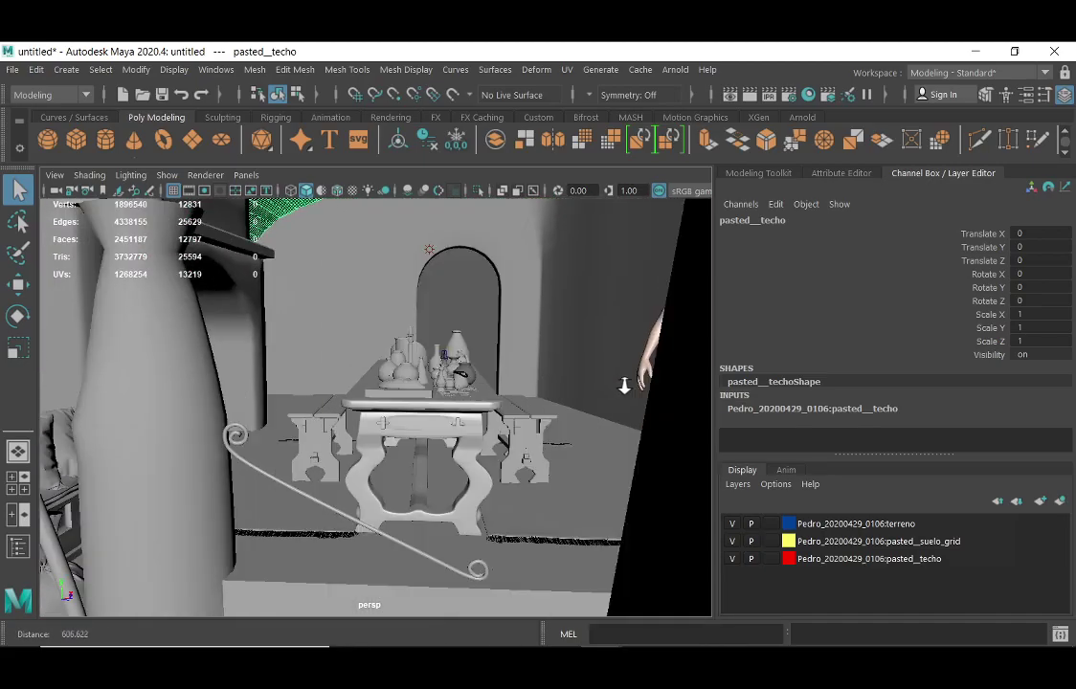
left_click_drag(624, 386, 497, 397, "alt")
Select the ambient light above the table, render the interior with Arnold and close the render window
left_click(407, 318)
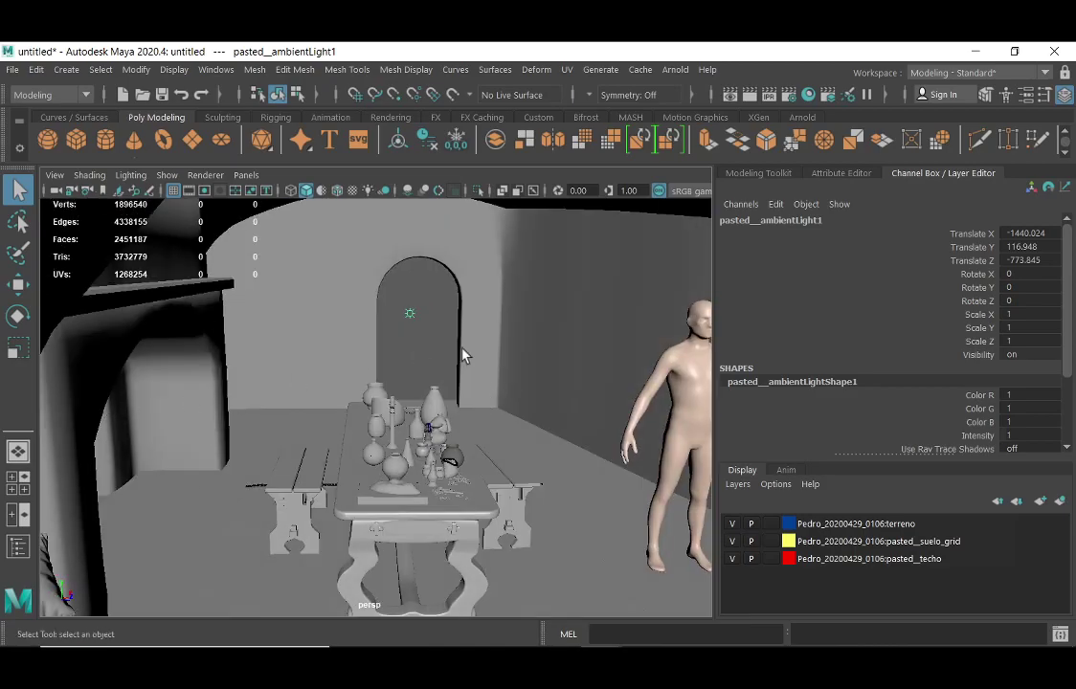
mouse_move(471, 402)
middle_mouse_down("alt")
mouse_move(467, 423)
mouse_move(457, 412)
middle_mouse_up("alt")
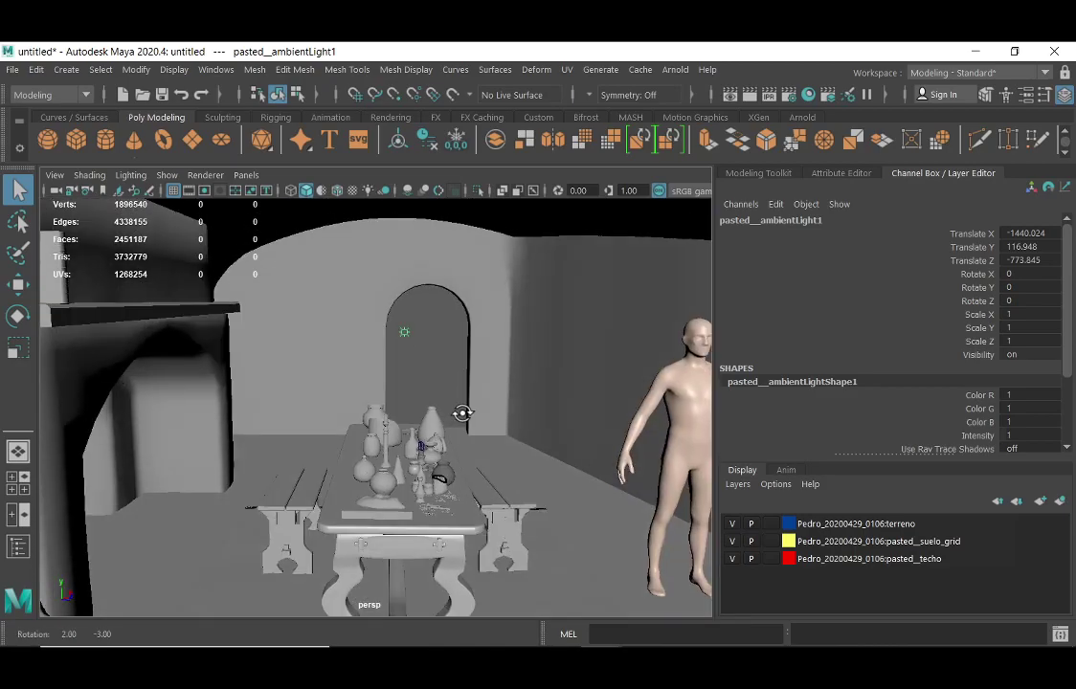
left_click(674, 70)
key("Escape")
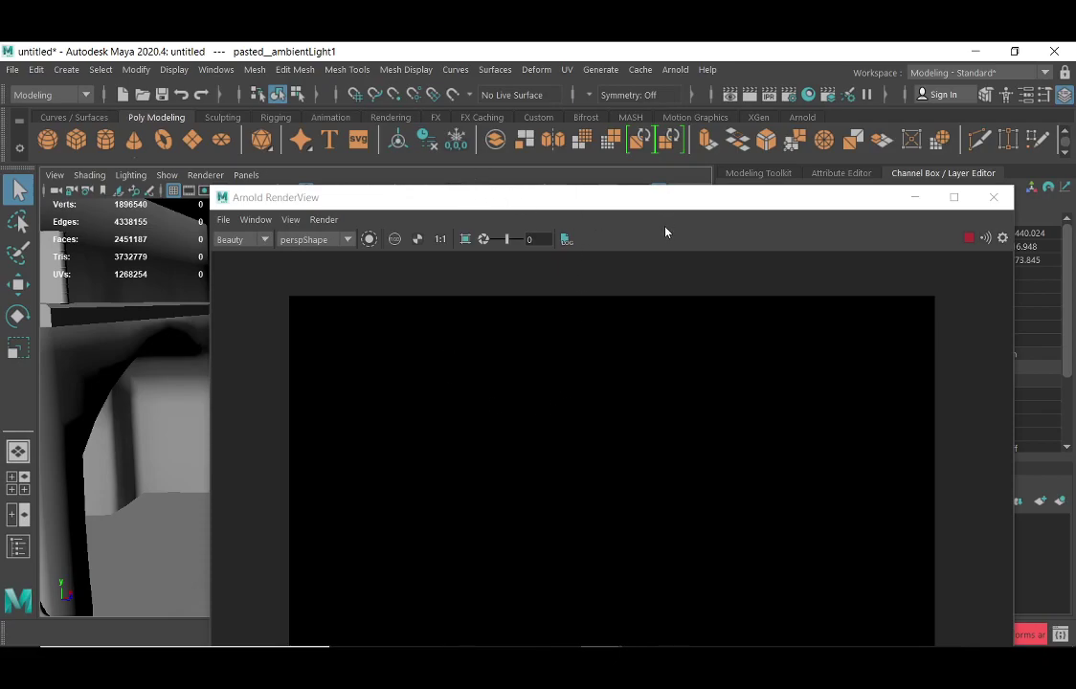
left_click_drag(663, 199, 610, 120)
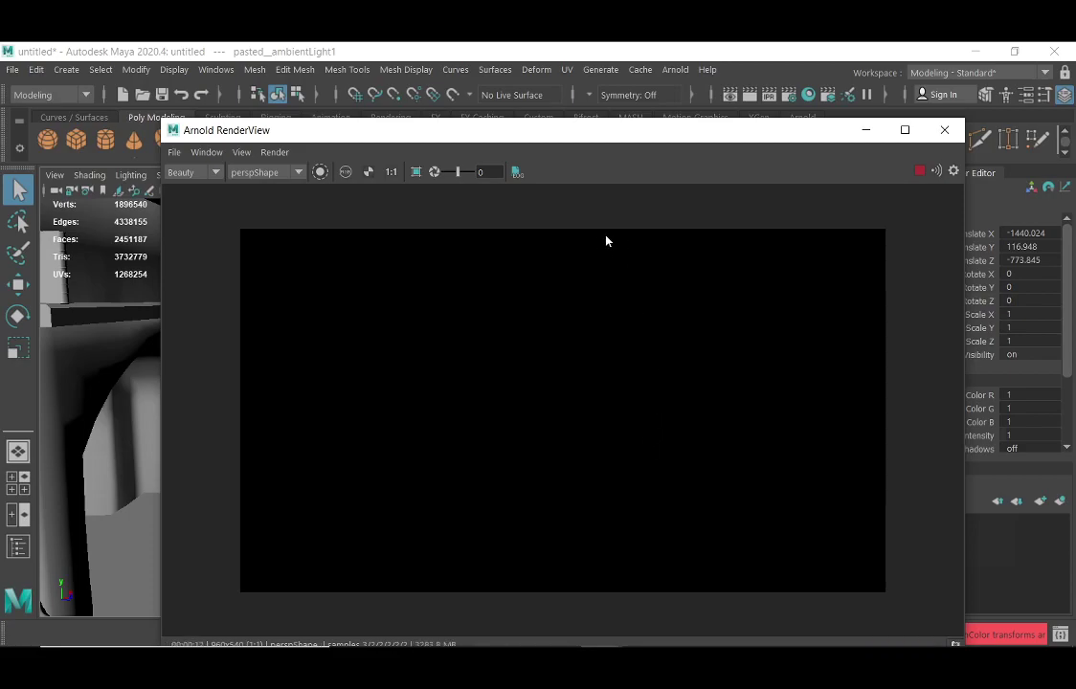
left_click(945, 130)
Set the intensity of the ambient light above the table to 1000
left_click(407, 342)
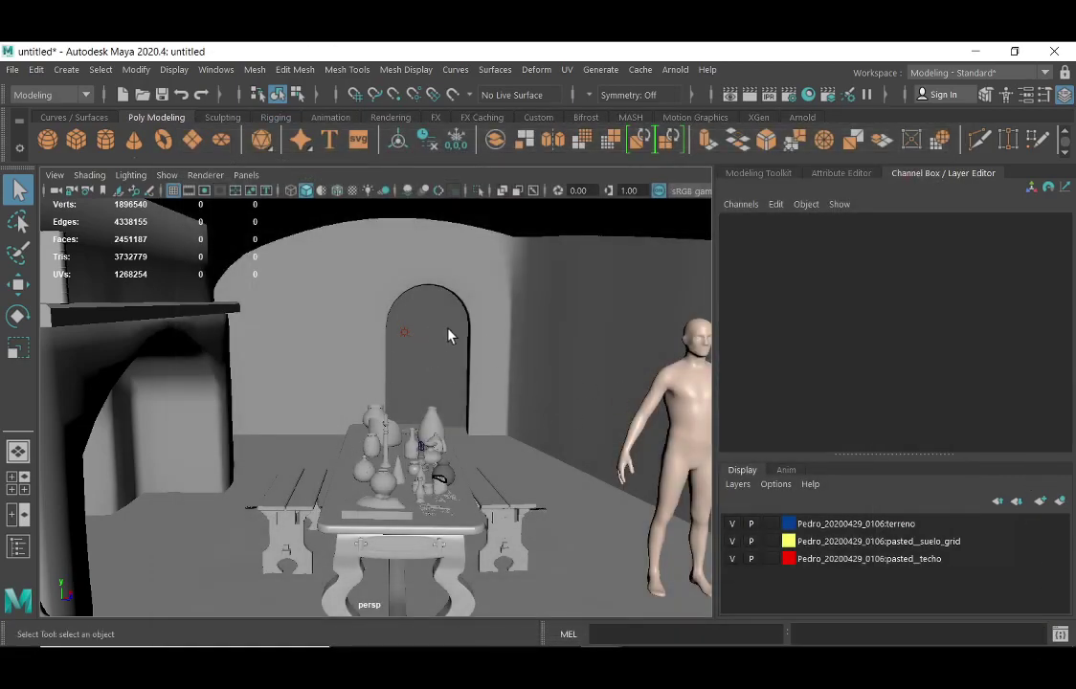
left_click_drag(388, 341, 388, 343)
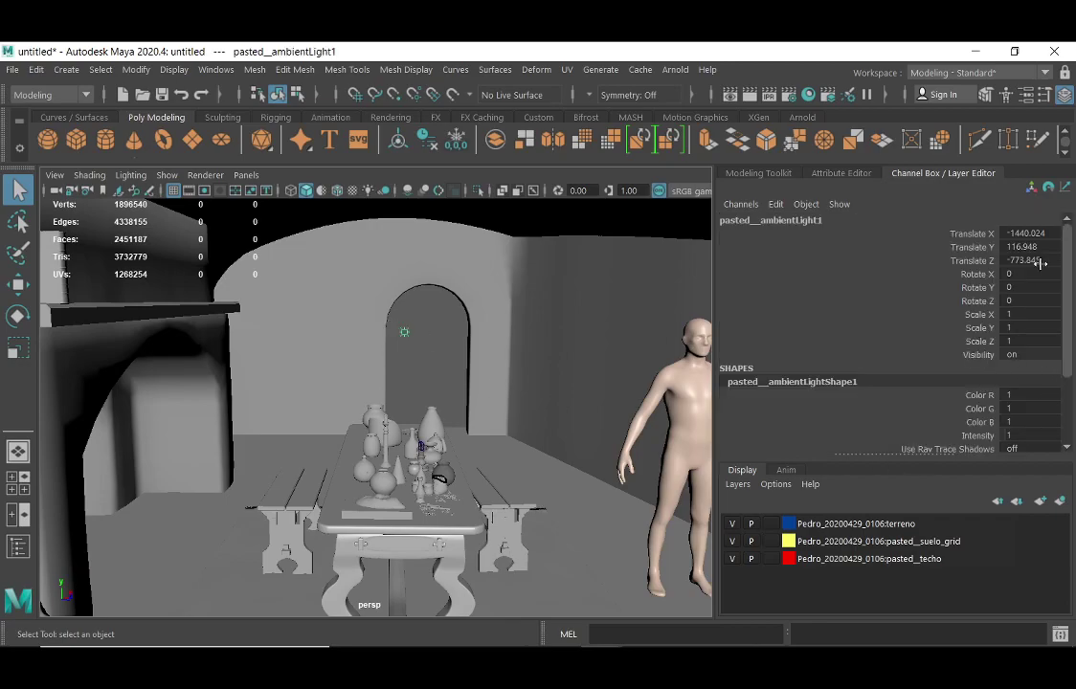
key("ctrl+a")
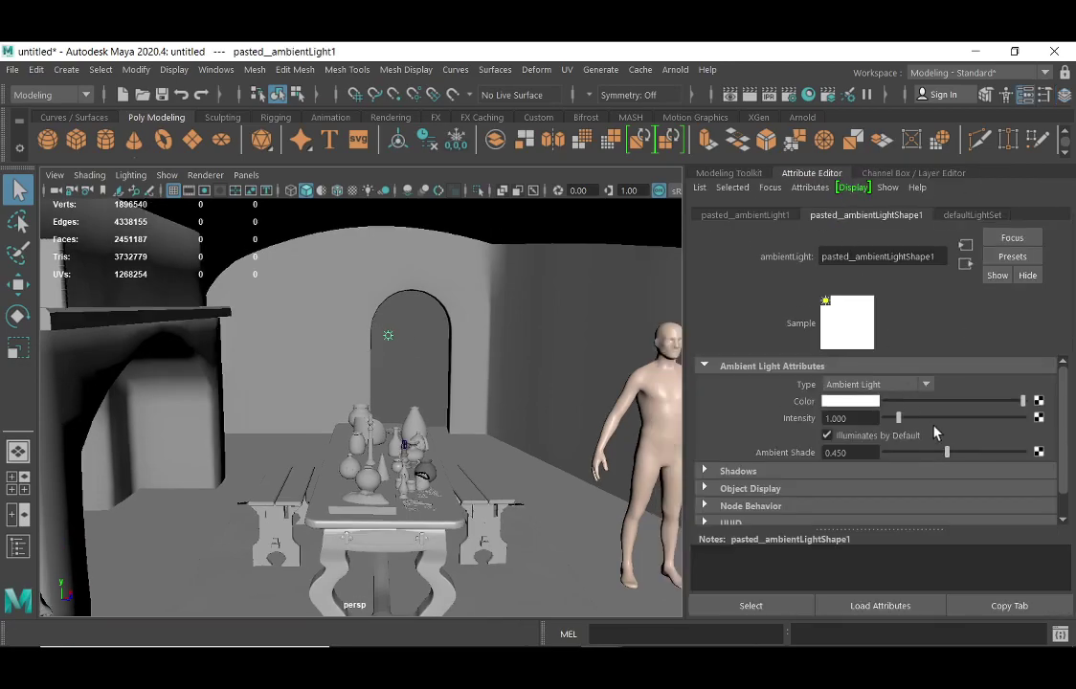
left_click_drag(865, 420, 829, 418)
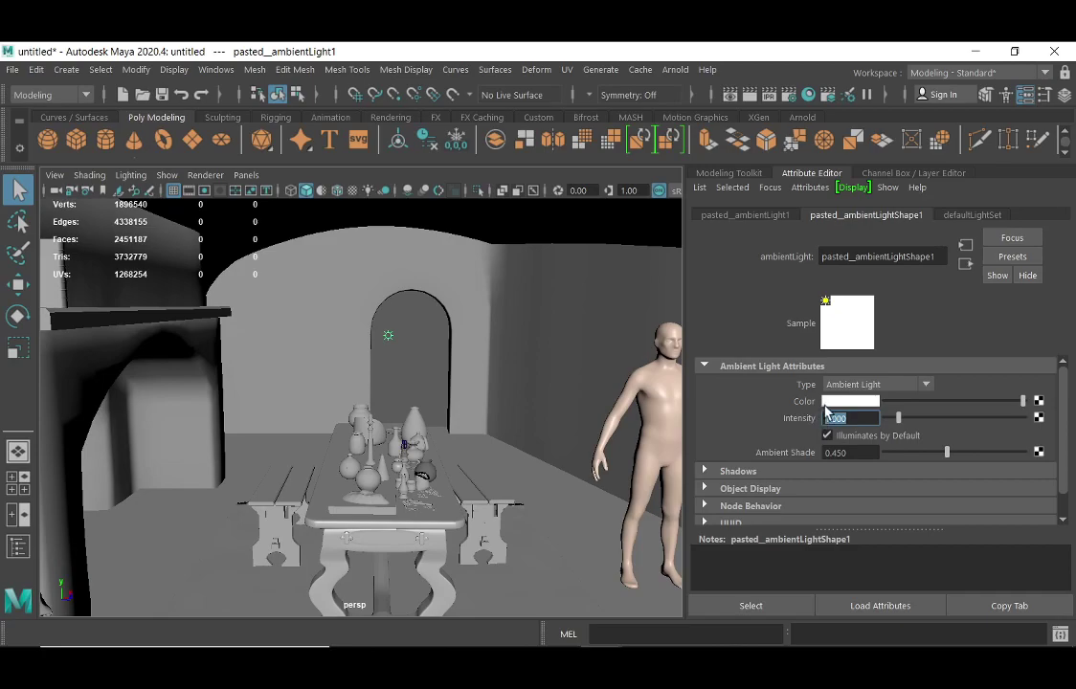
type("1000")
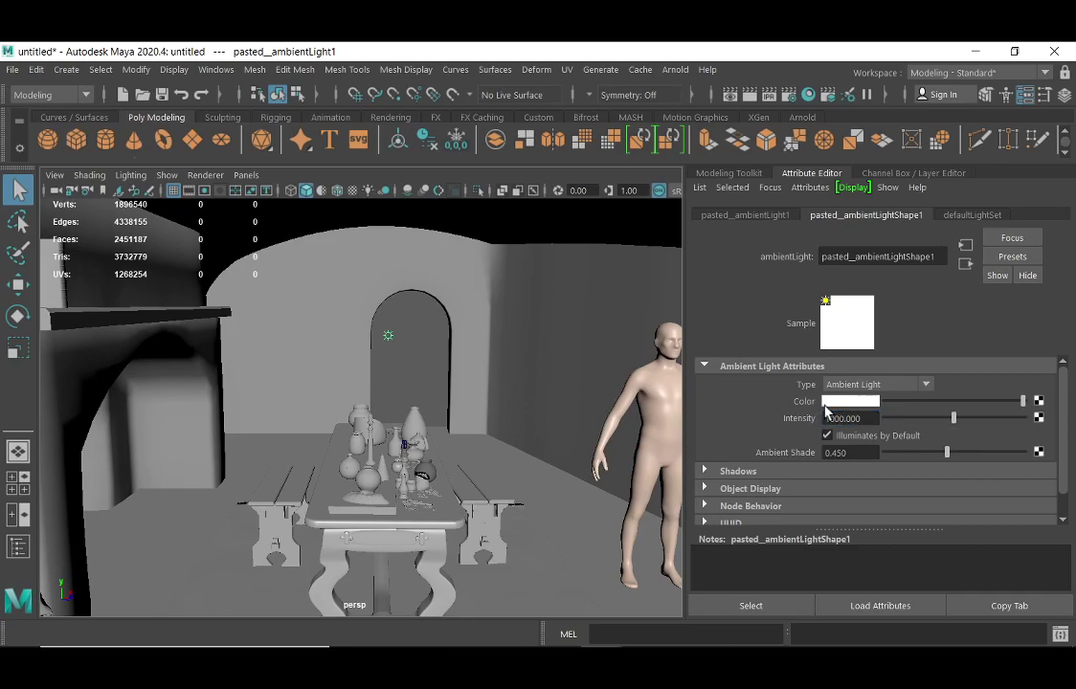
key("Return")
Render the interior with Arnold again to check the 1000 light intensity, and close the render window
left_click(677, 79)
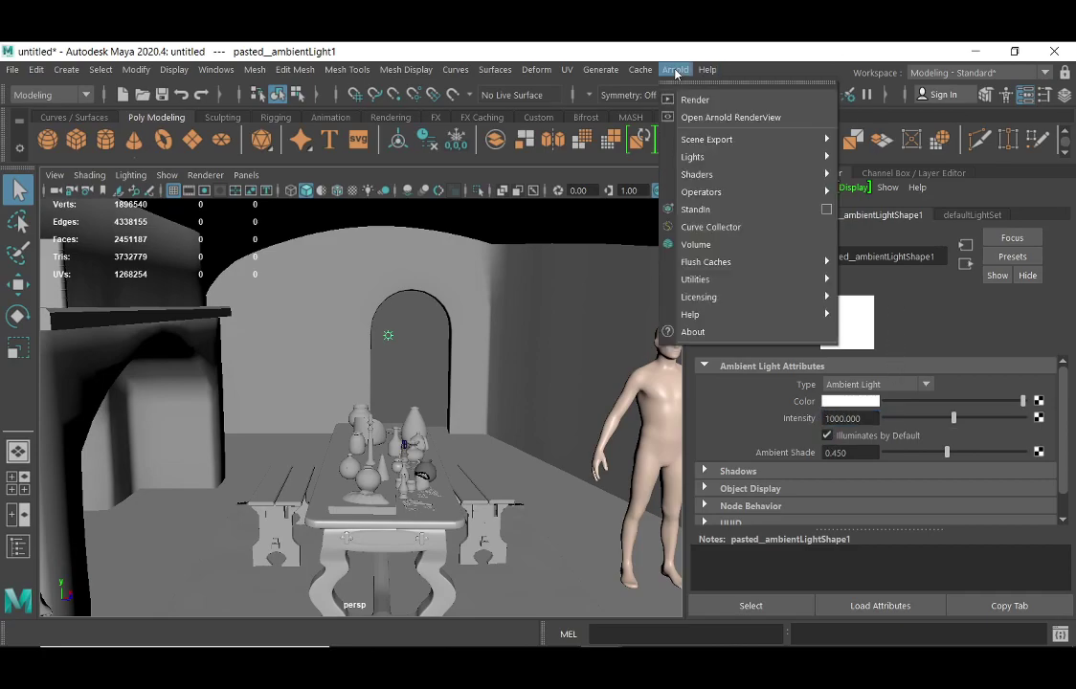
left_click(694, 94)
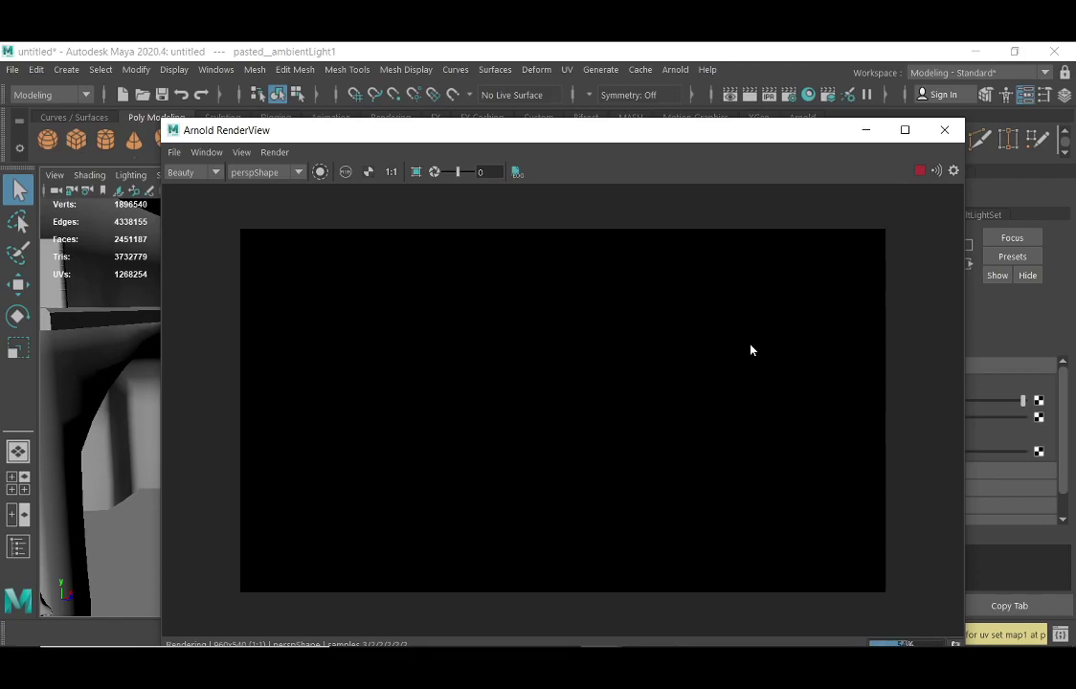
left_click(945, 129)
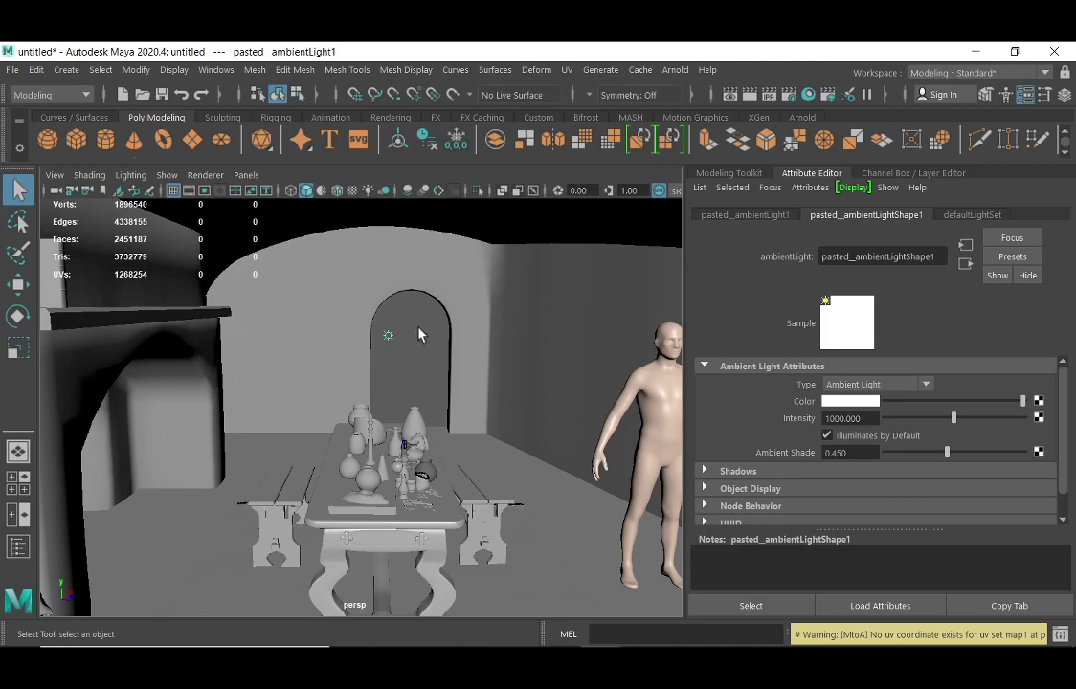
Reset the ambient light's intensity to 1
left_click_drag(862, 419, 829, 418)
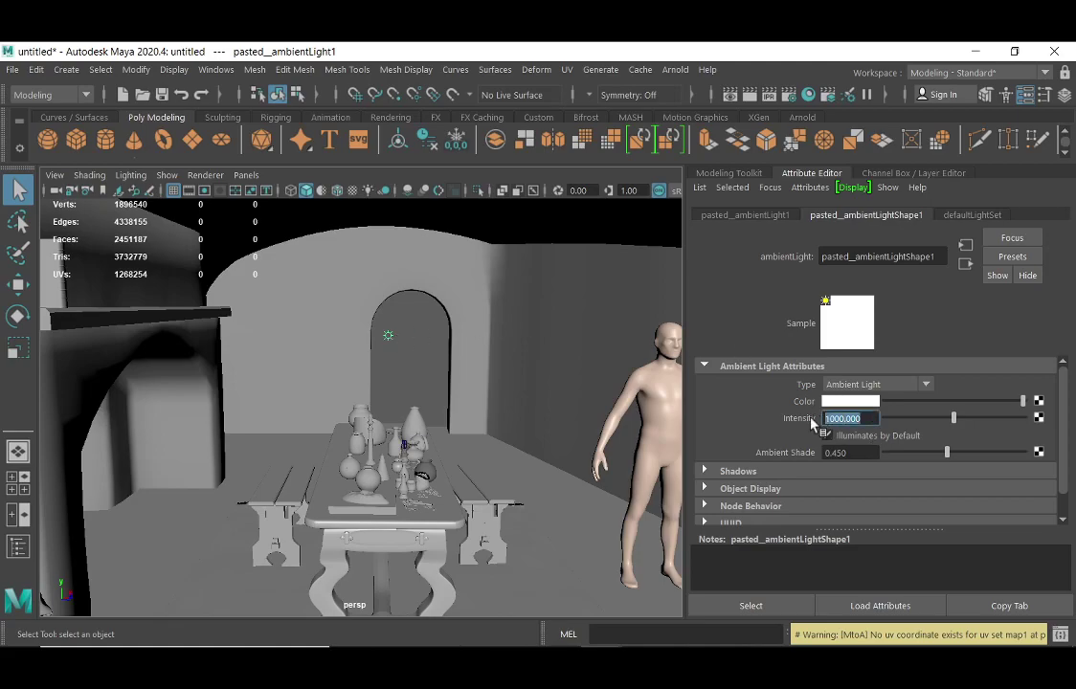
key("BackSpace")
key("Return")
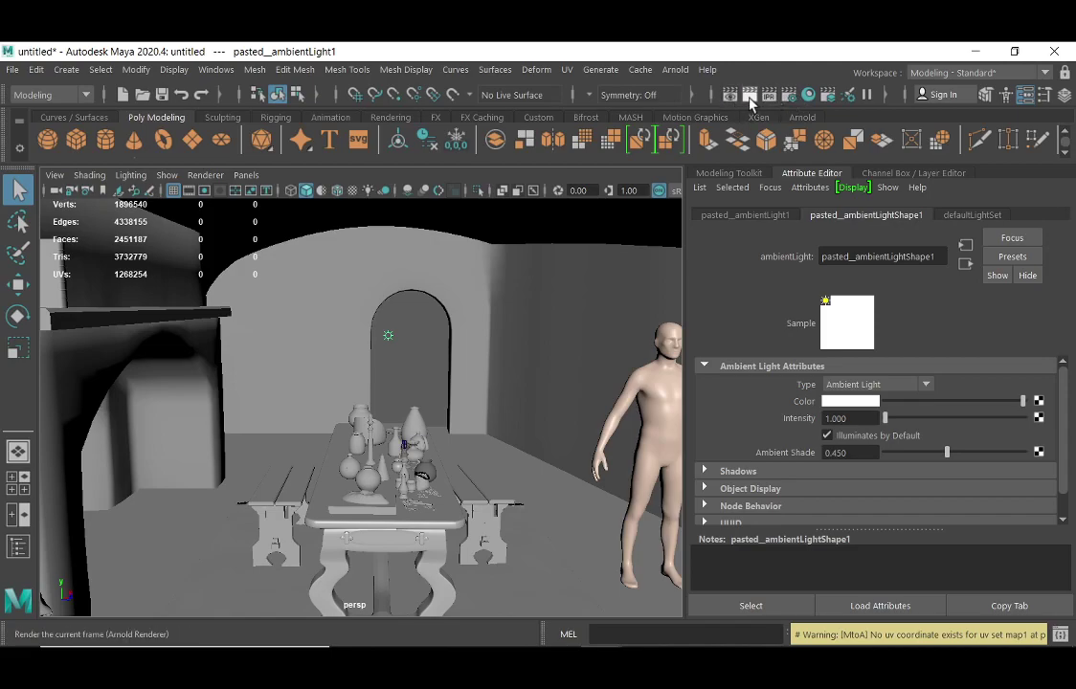
Render the current frame in Render View with the Arnold Renderer, and repeat the render from the persp camera
left_click(751, 94)
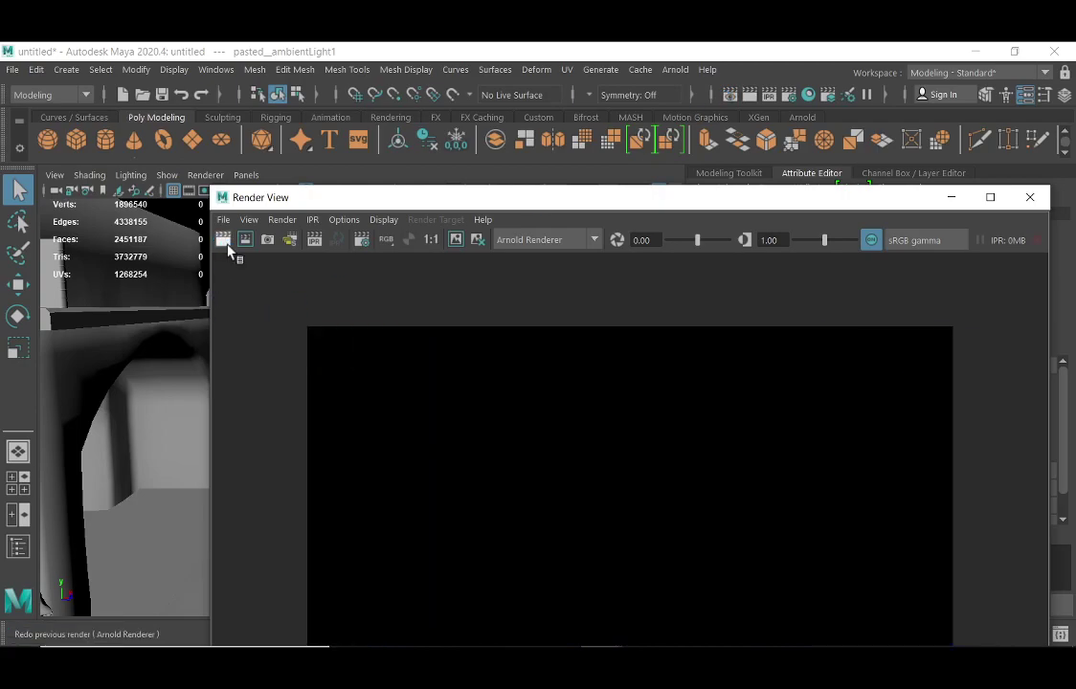
left_click_drag(636, 205, 557, 122)
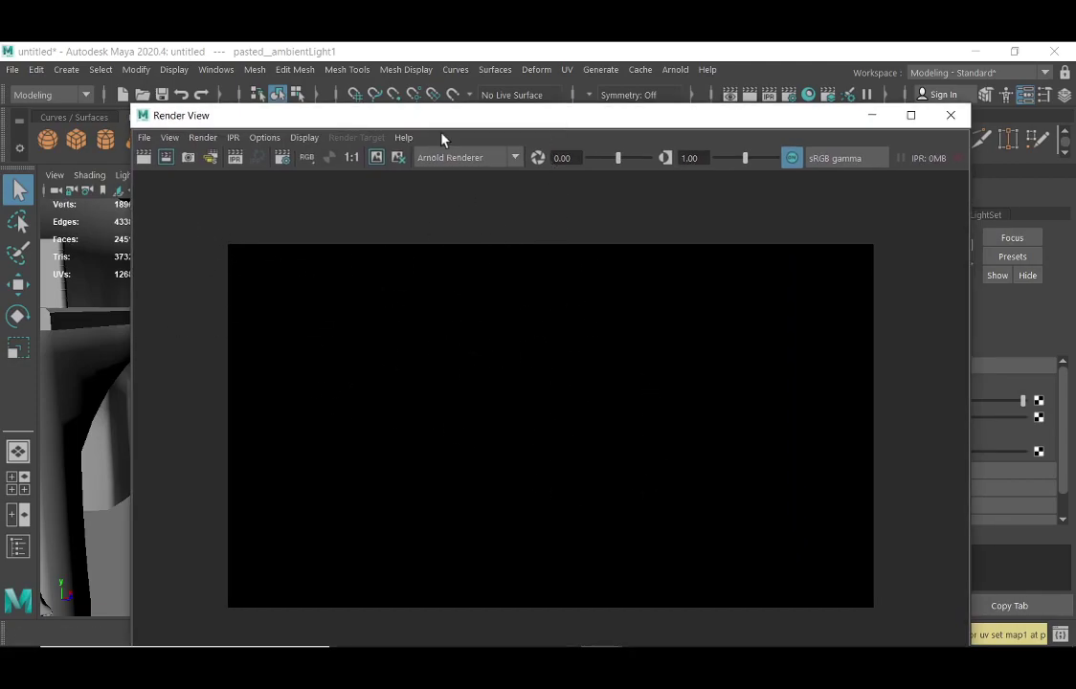
left_click_drag(422, 115, 396, 115)
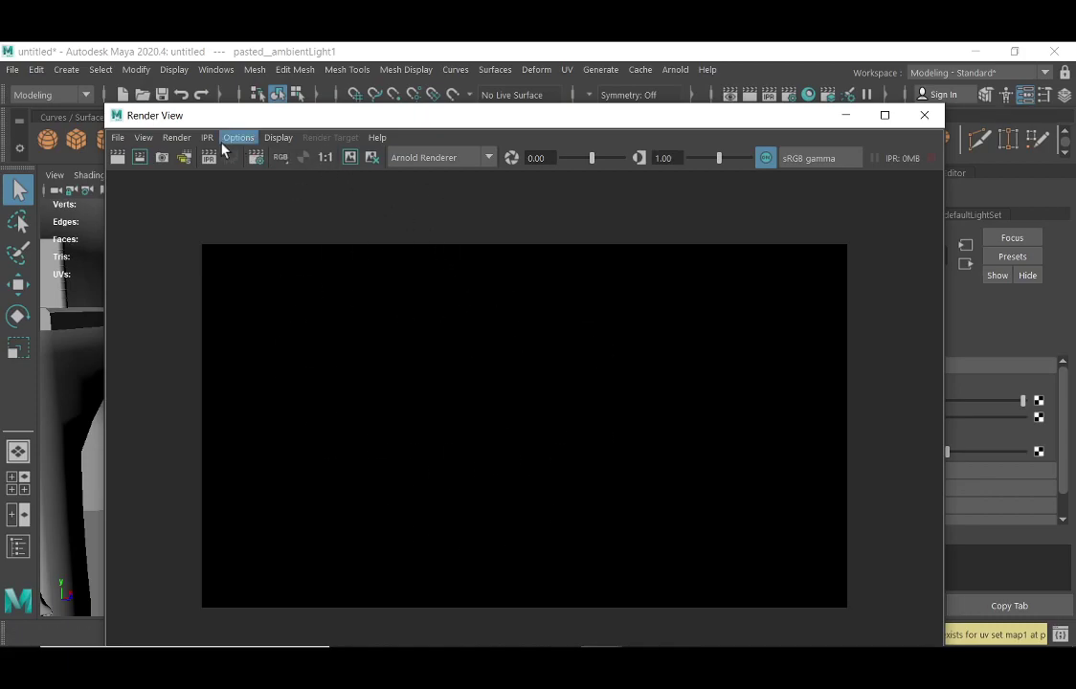
left_click(177, 138)
mouse_move(221, 235)
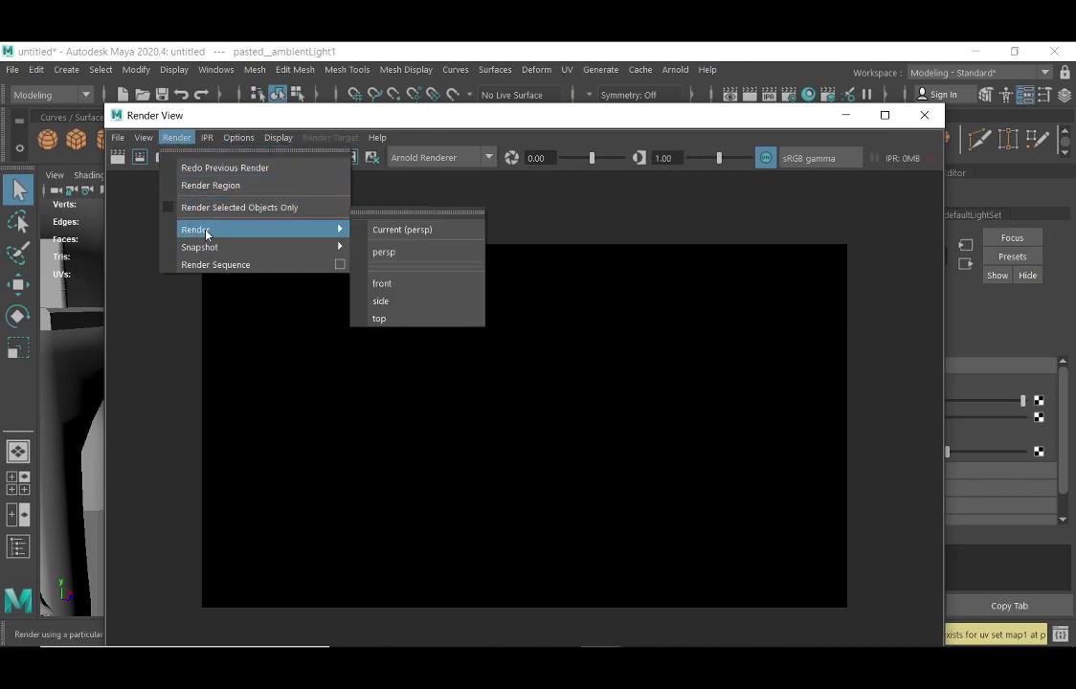
left_click(392, 253)
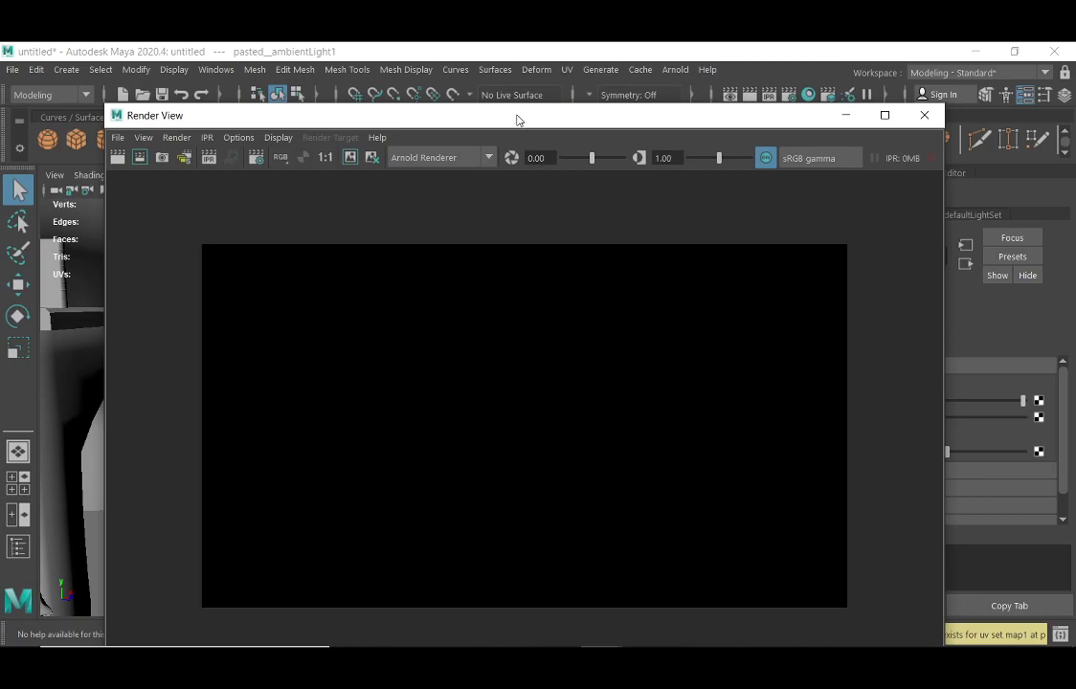
left_click_drag(516, 119, 525, 101)
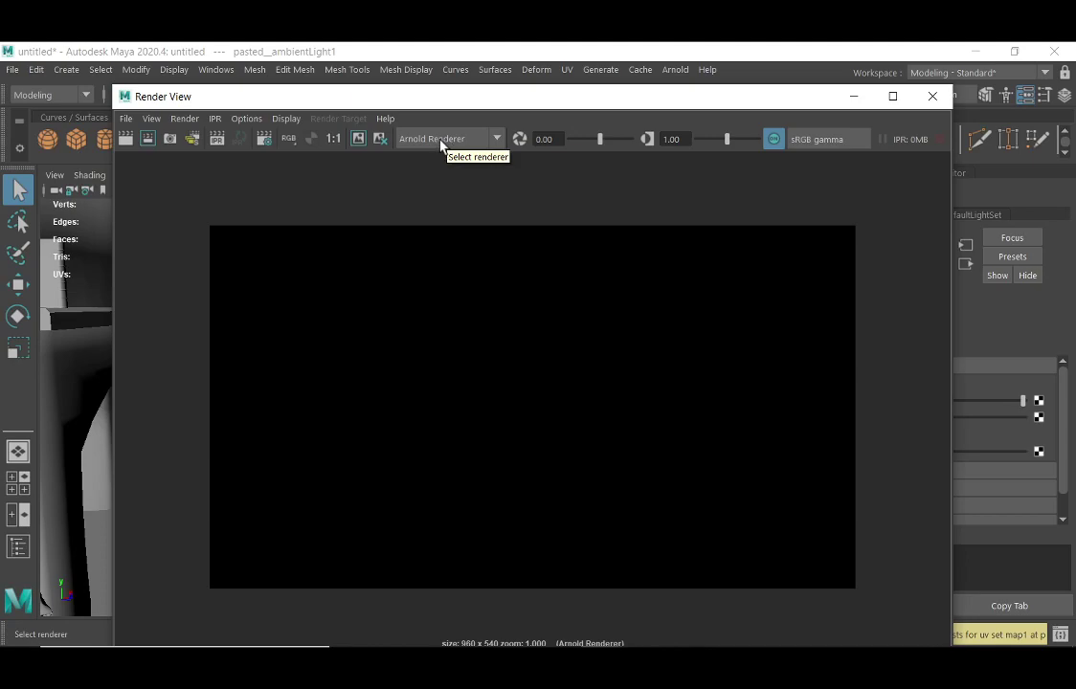
Switch the Render View renderer to Maya Software and render the interior again
left_click(497, 139)
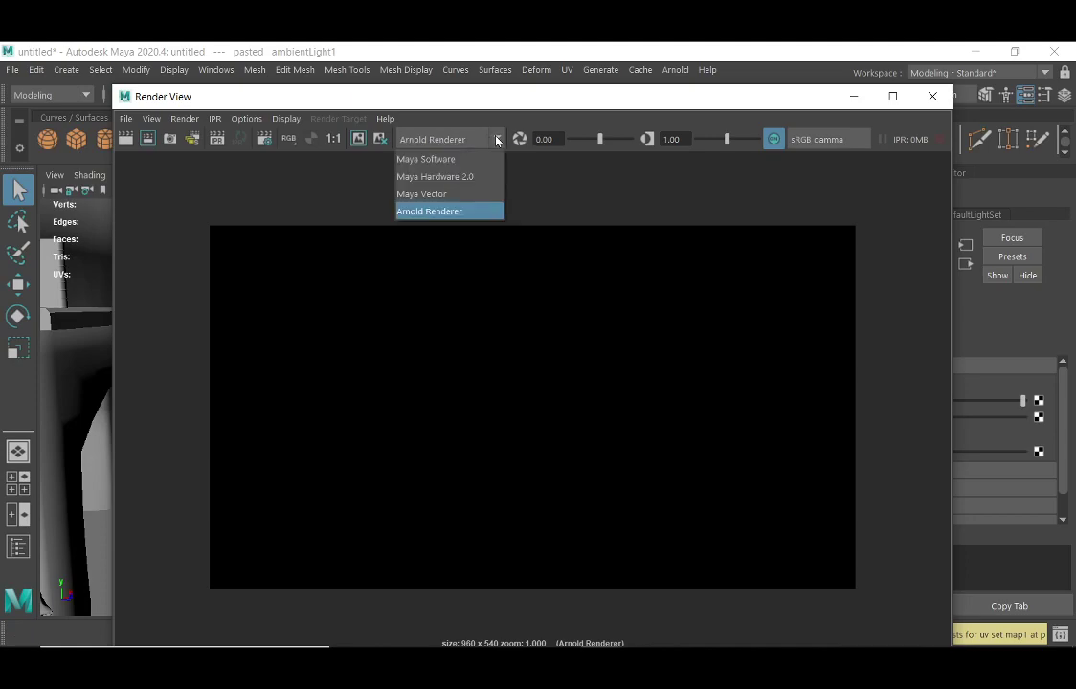
left_click(435, 161)
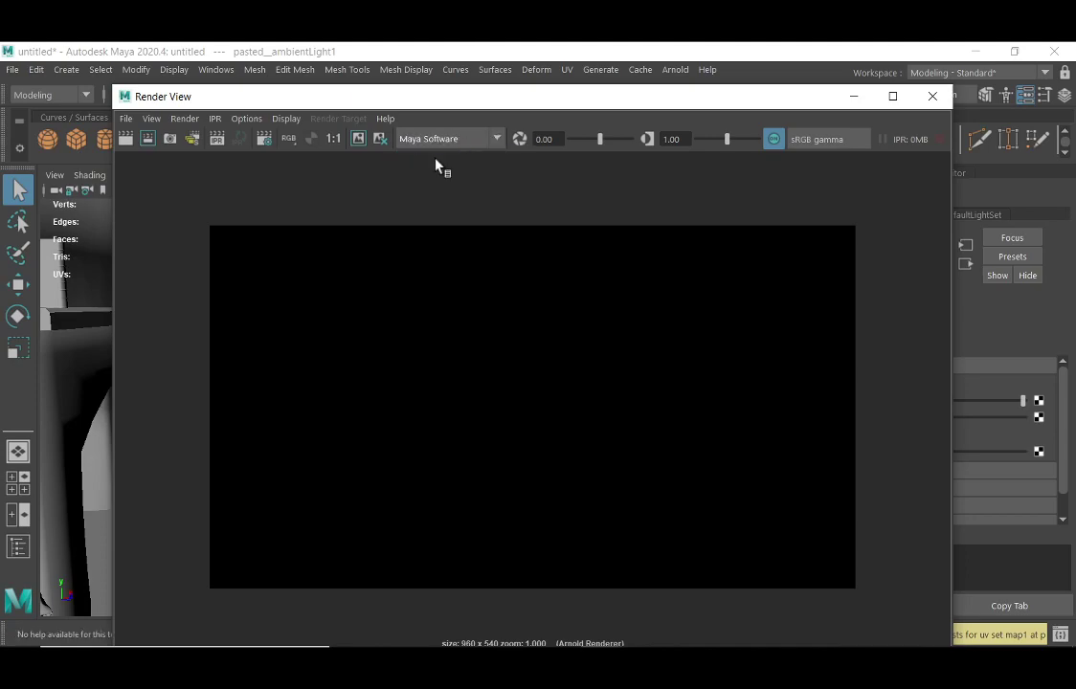
left_click(125, 139)
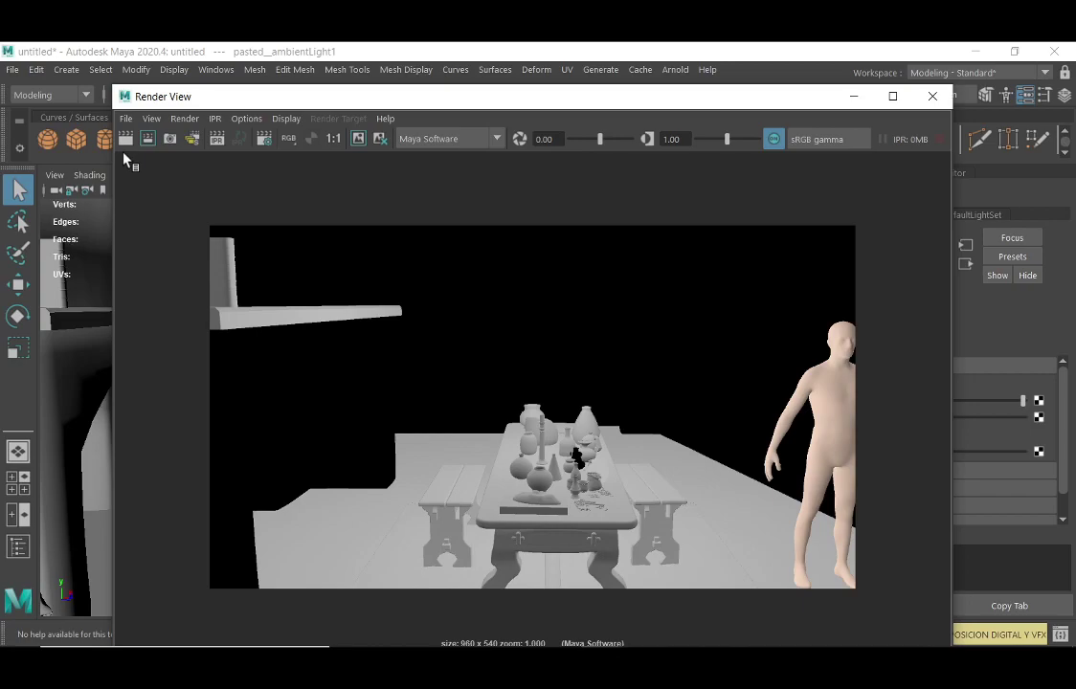
left_click(478, 139)
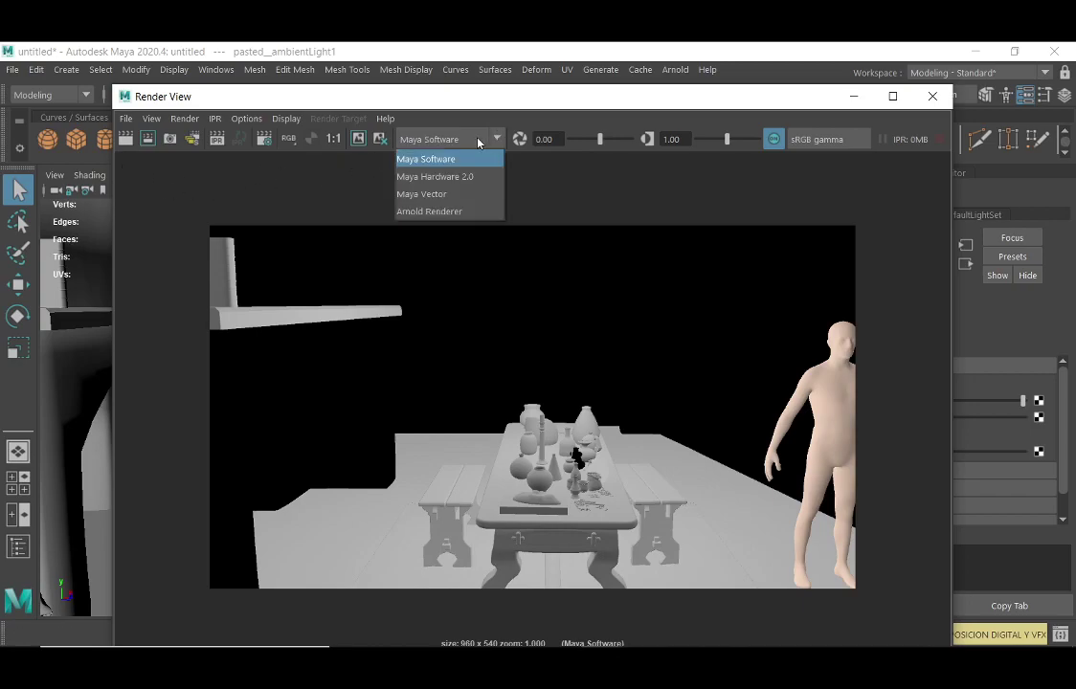
left_click(428, 161)
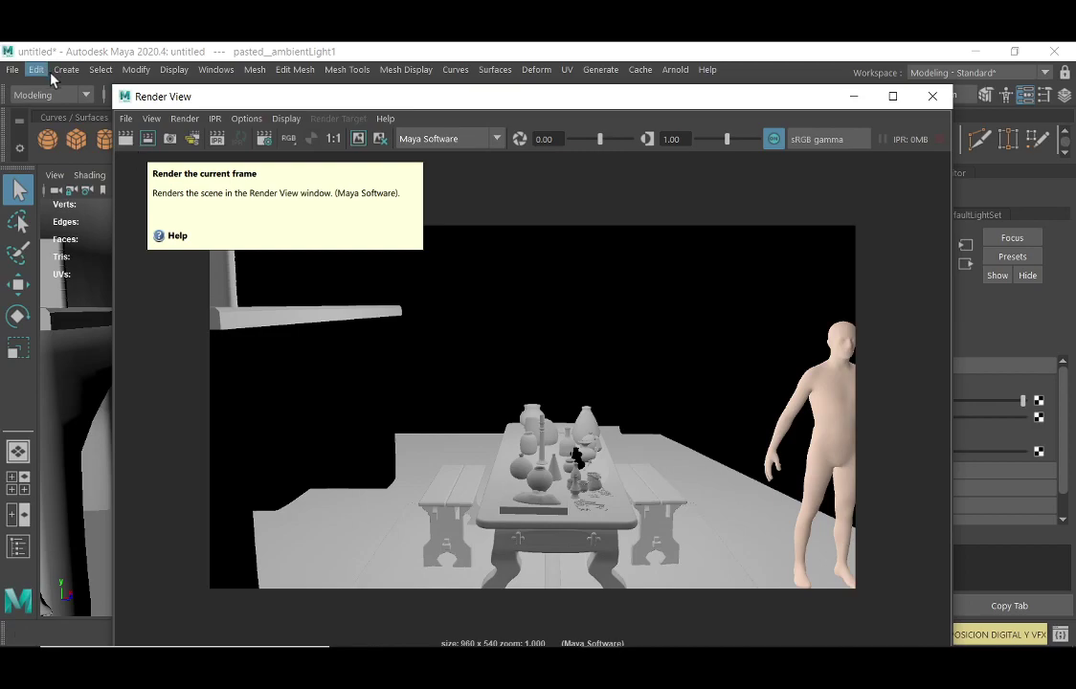
Lower the ambient light's intensity to 0.2, keeping the Render View open beside its attributes
left_click_drag(779, 98, 611, 131)
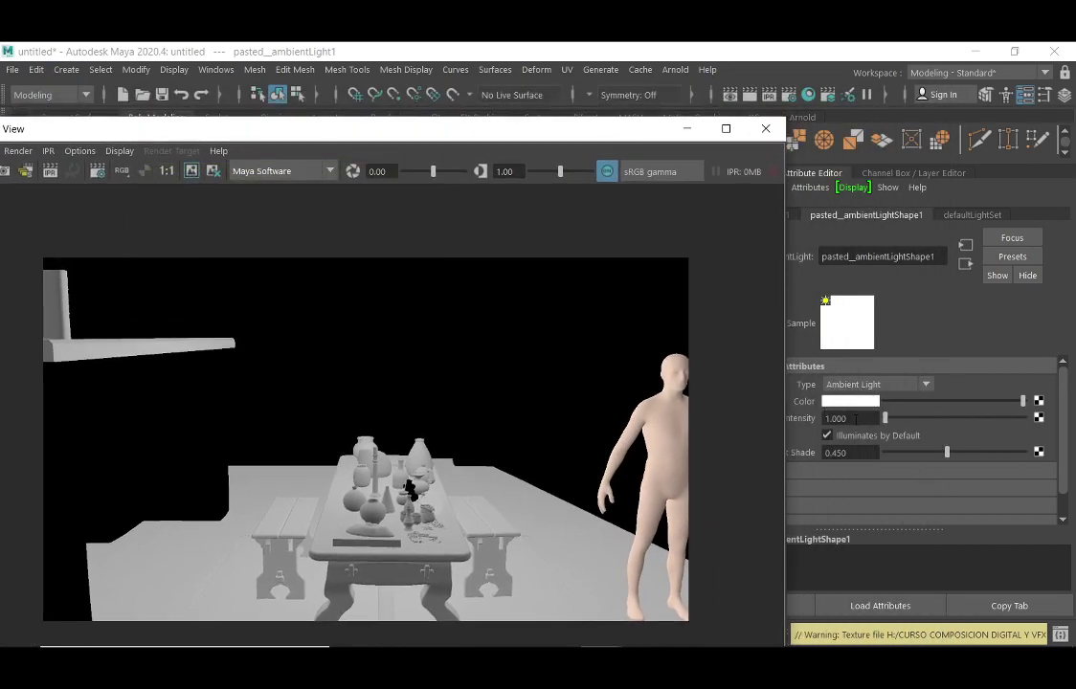
left_click(845, 418)
key("BackSpace")
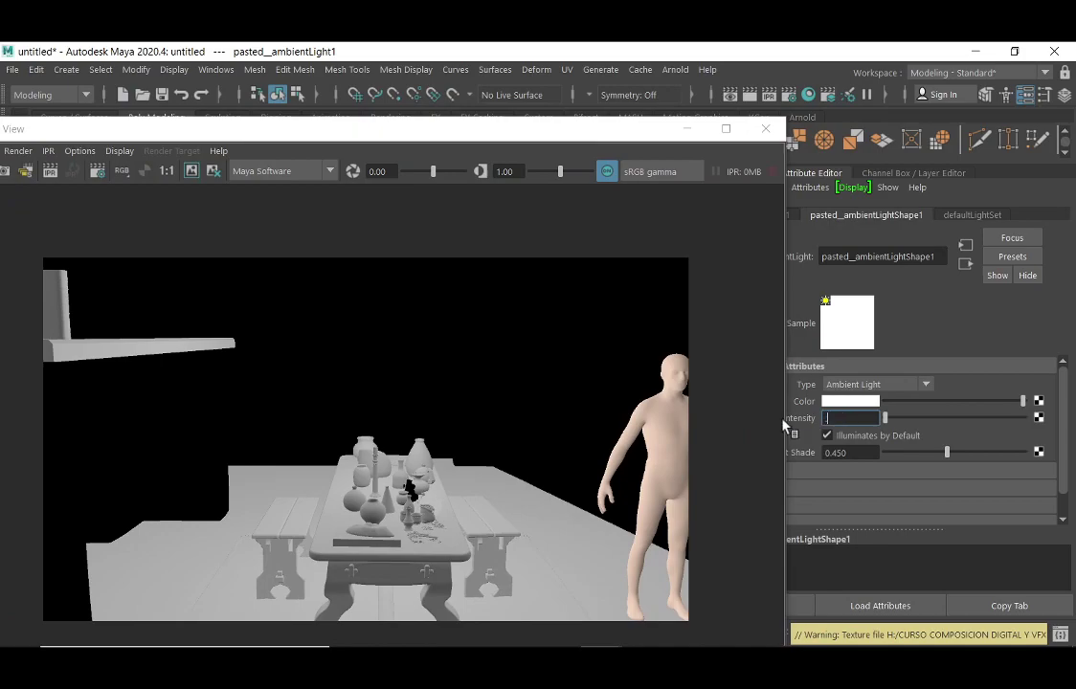
type("0.2")
key("Return")
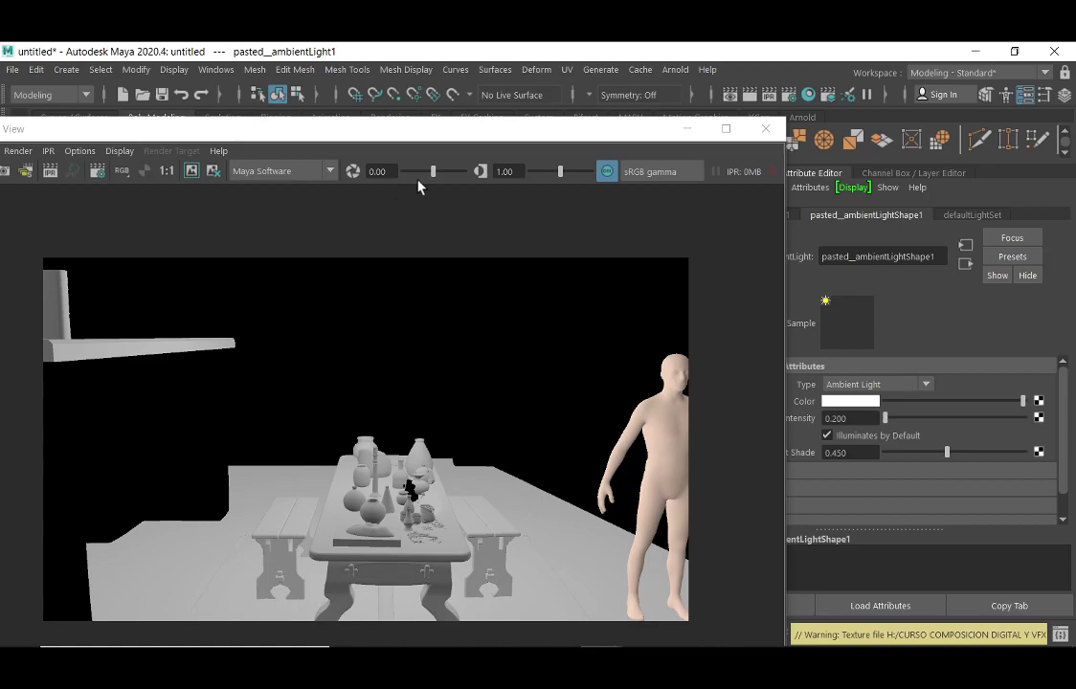
left_click_drag(103, 128, 186, 125)
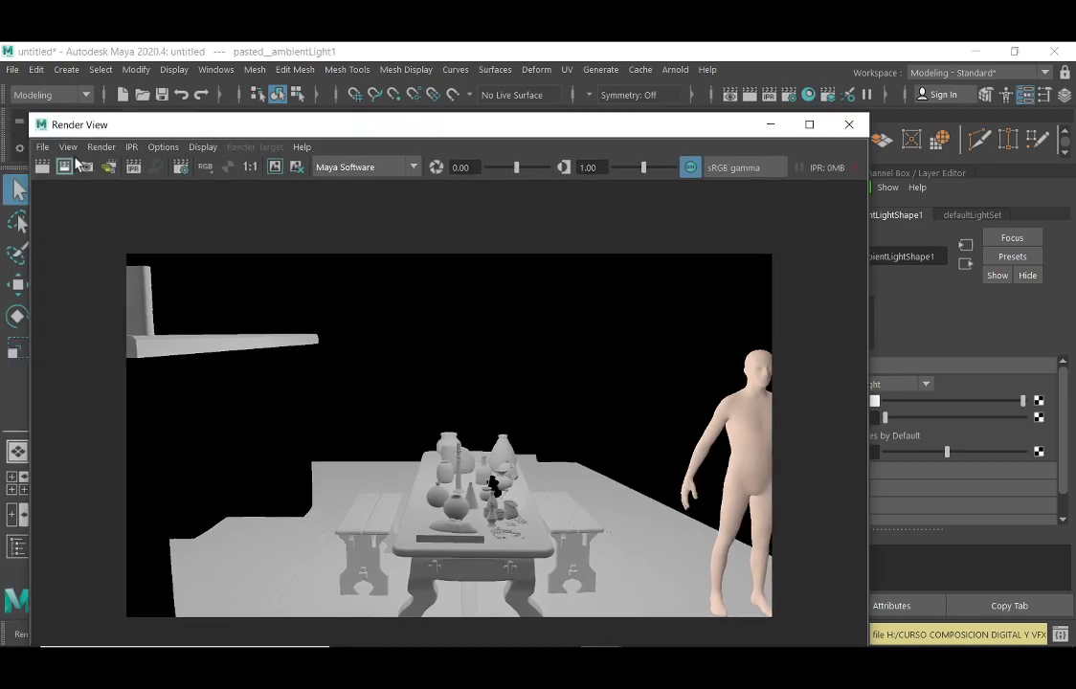
Render the interior again with Maya Software, and repeat the render with Maya Hardware 2.0
left_click(42, 168)
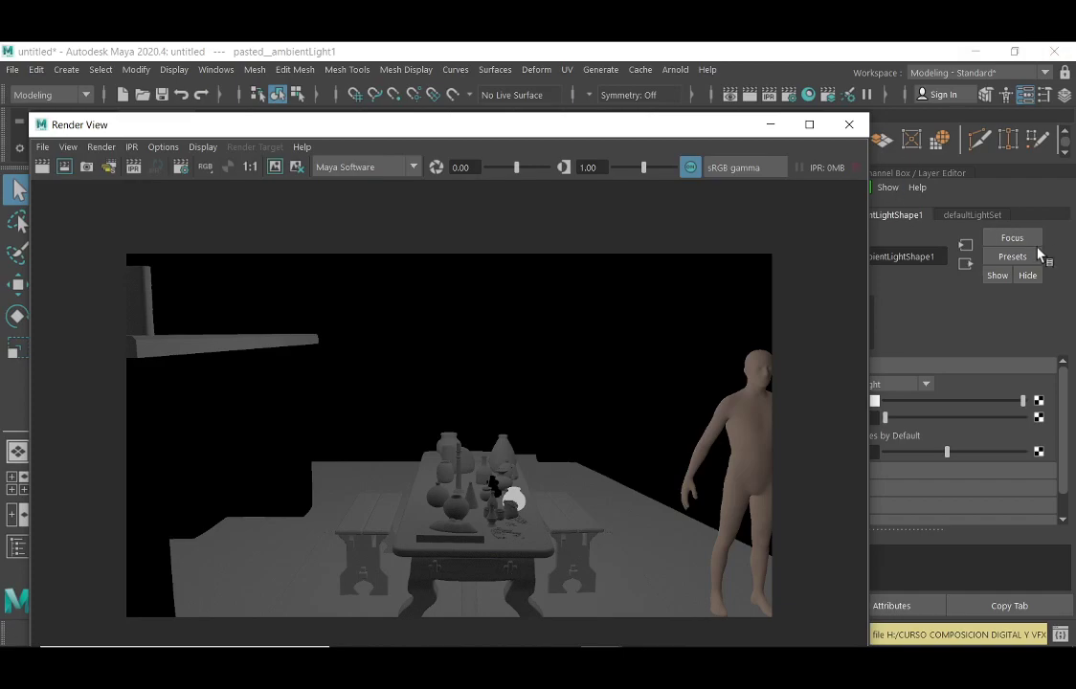
left_click_drag(648, 130, 729, 119)
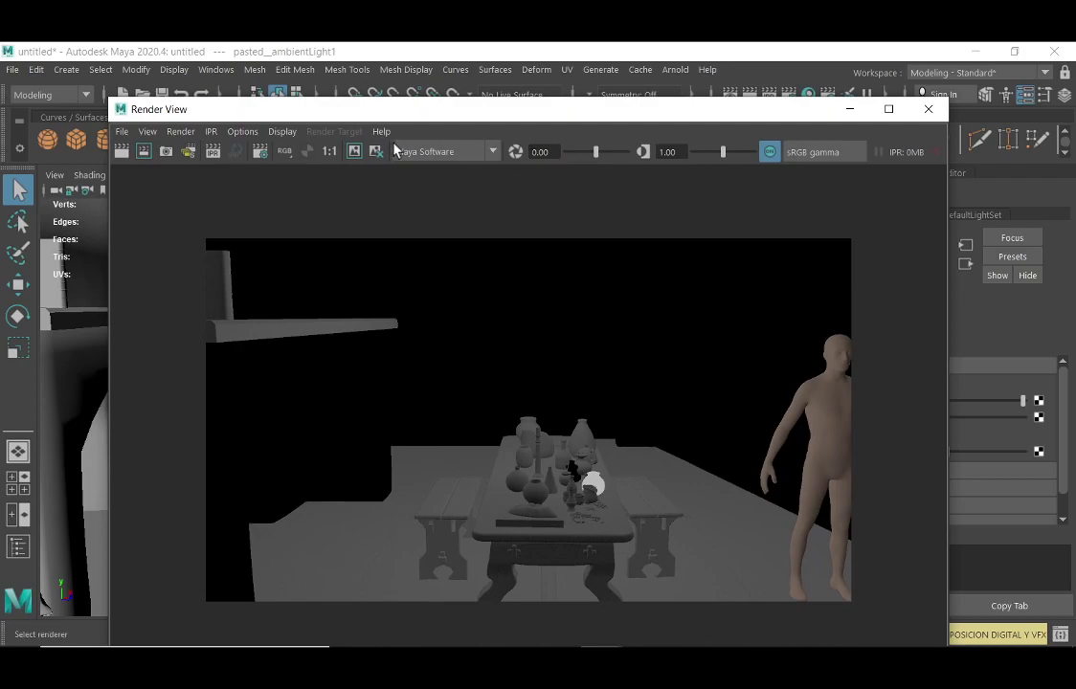
left_click(494, 151)
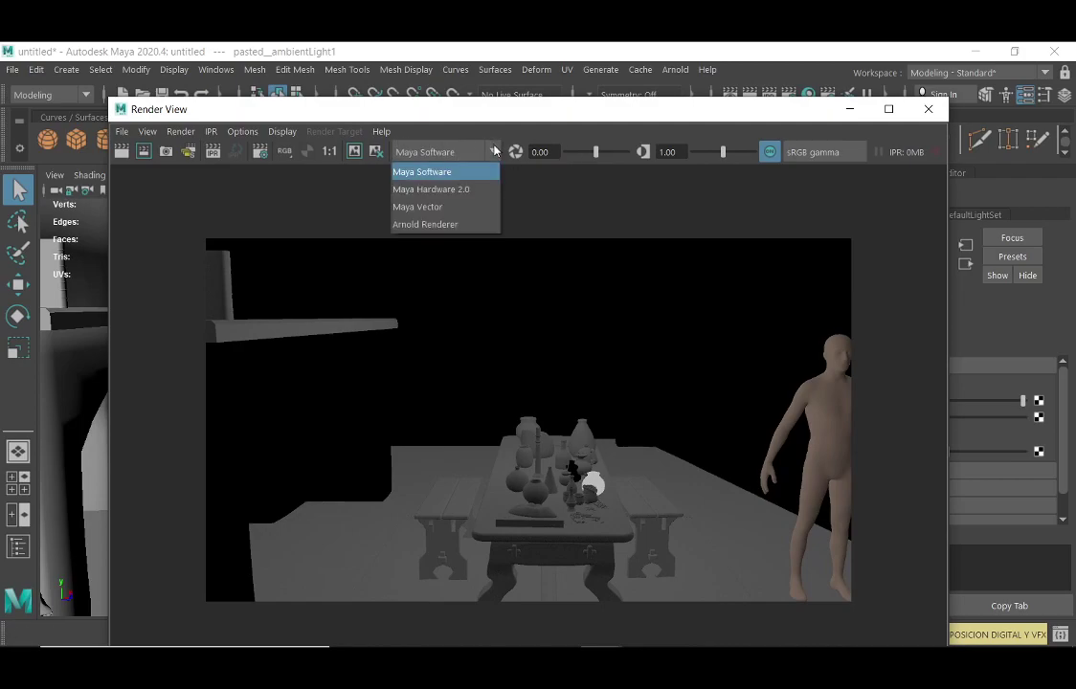
left_click(422, 192)
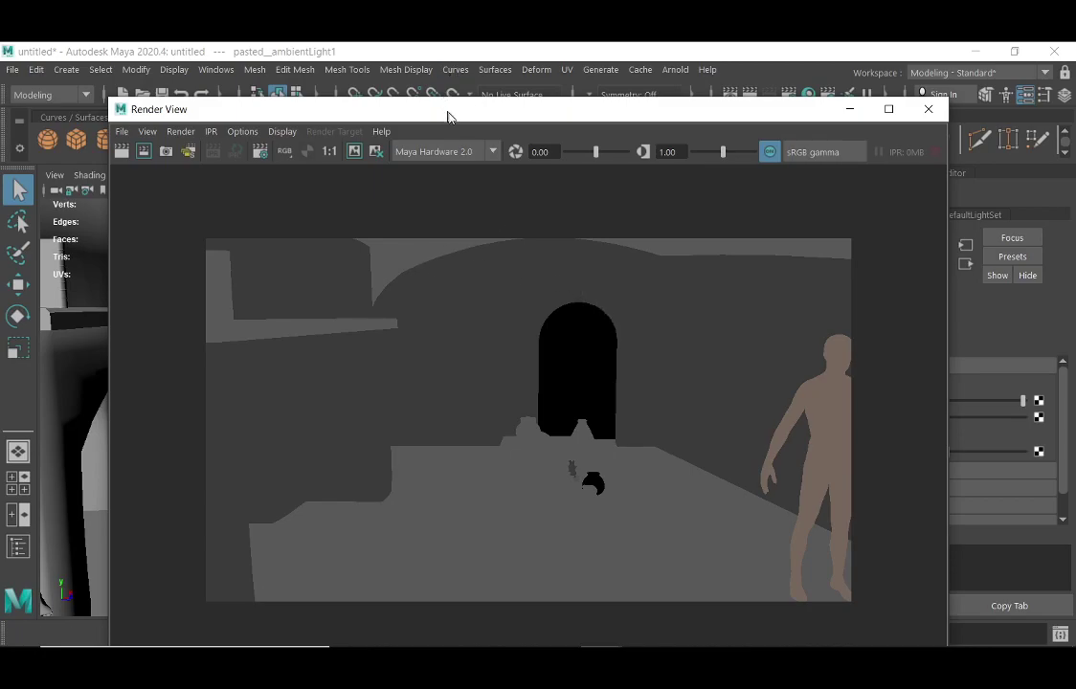
left_click_drag(448, 112, 464, 120)
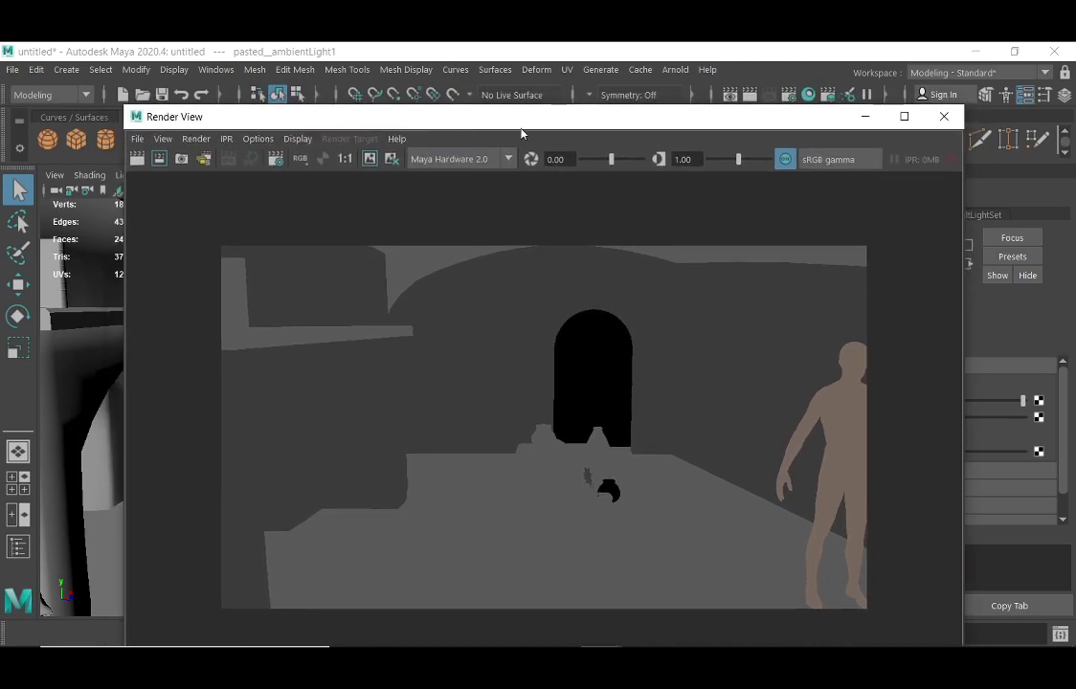
Close the Render View and delete the selected ambient light from the scene
left_click(944, 118)
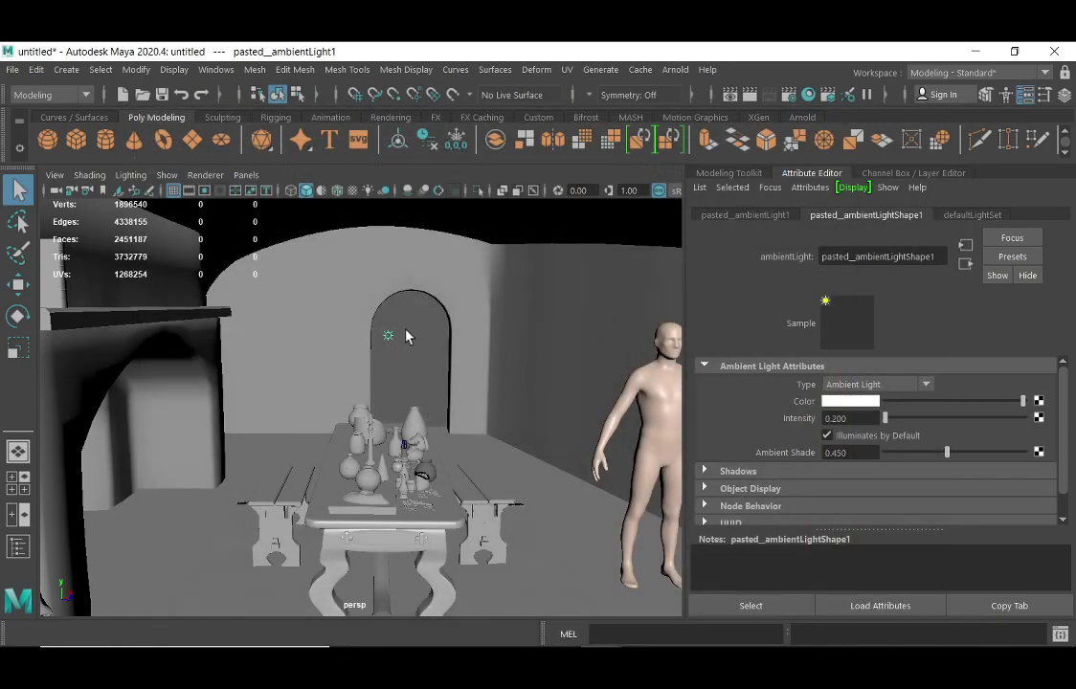
key("Delete")
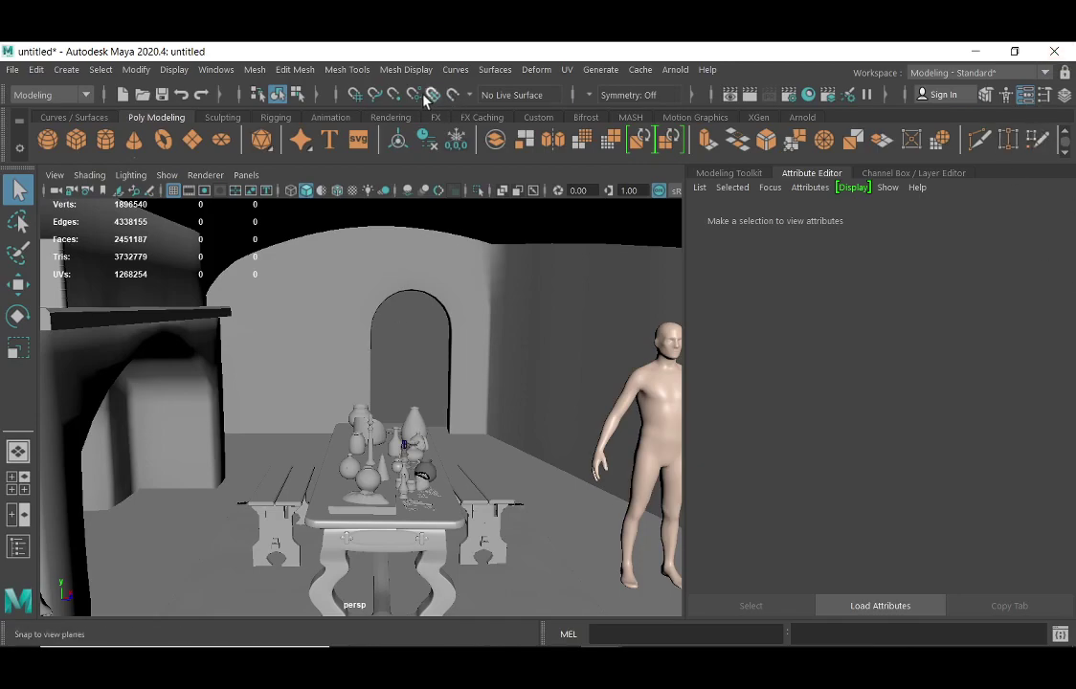
mouse_move(273, 636)
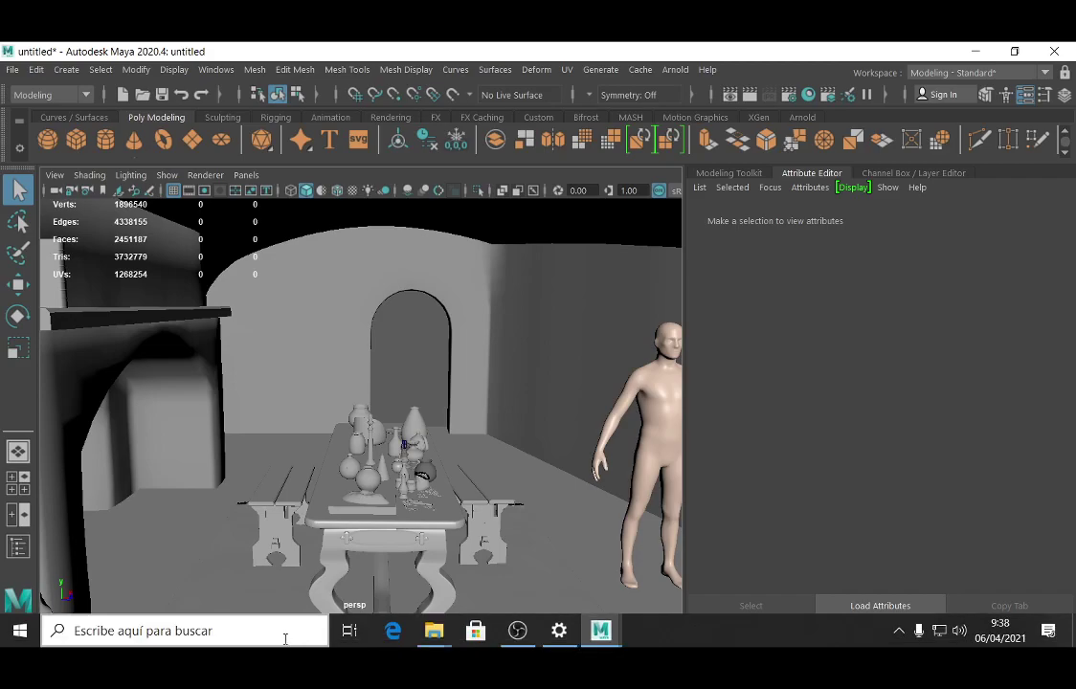
Detach the list of light types as a floating window and create a directional light from it
left_click(66, 69)
mouse_move(135, 173)
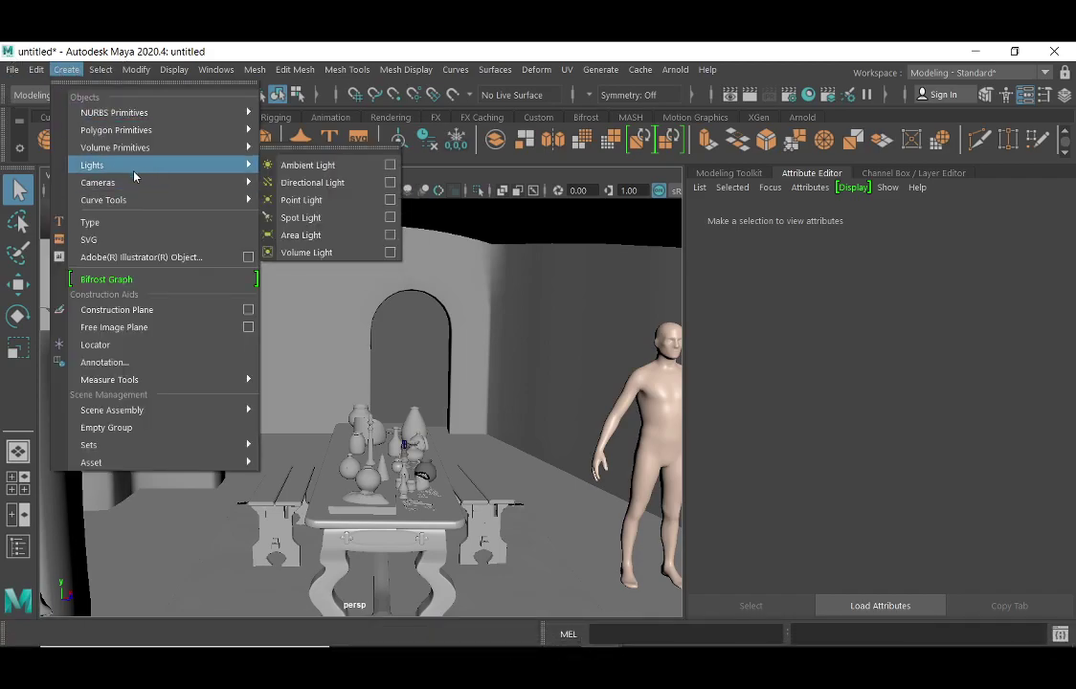
left_click(328, 150)
left_click_drag(344, 127, 735, 194)
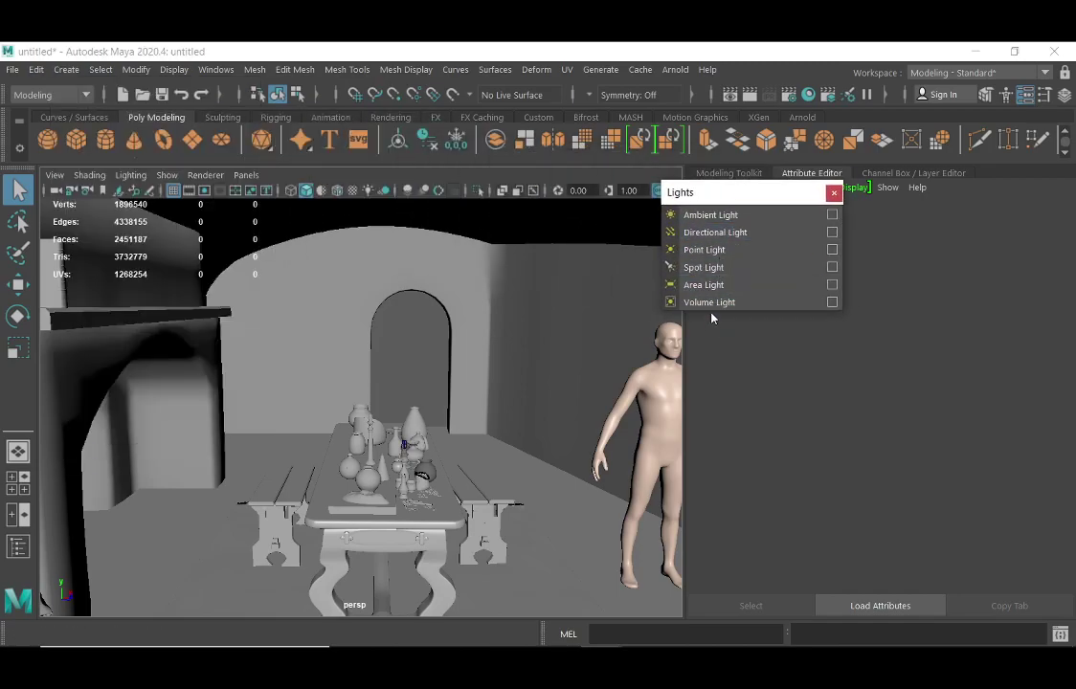
left_click(717, 235)
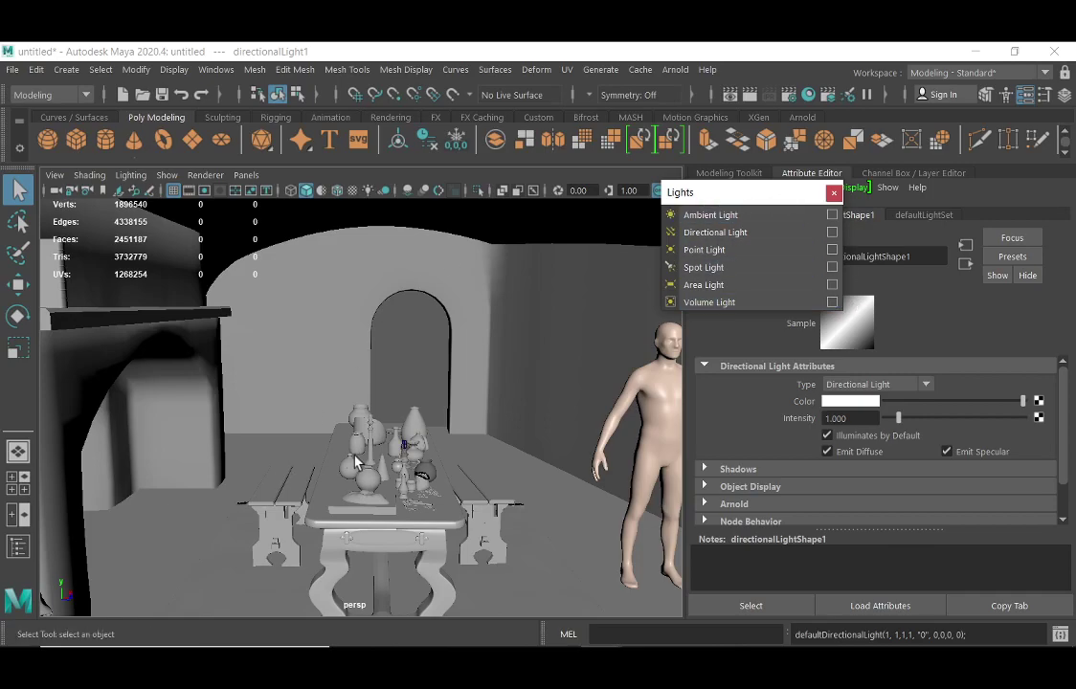
left_click(720, 235)
left_click(17, 547)
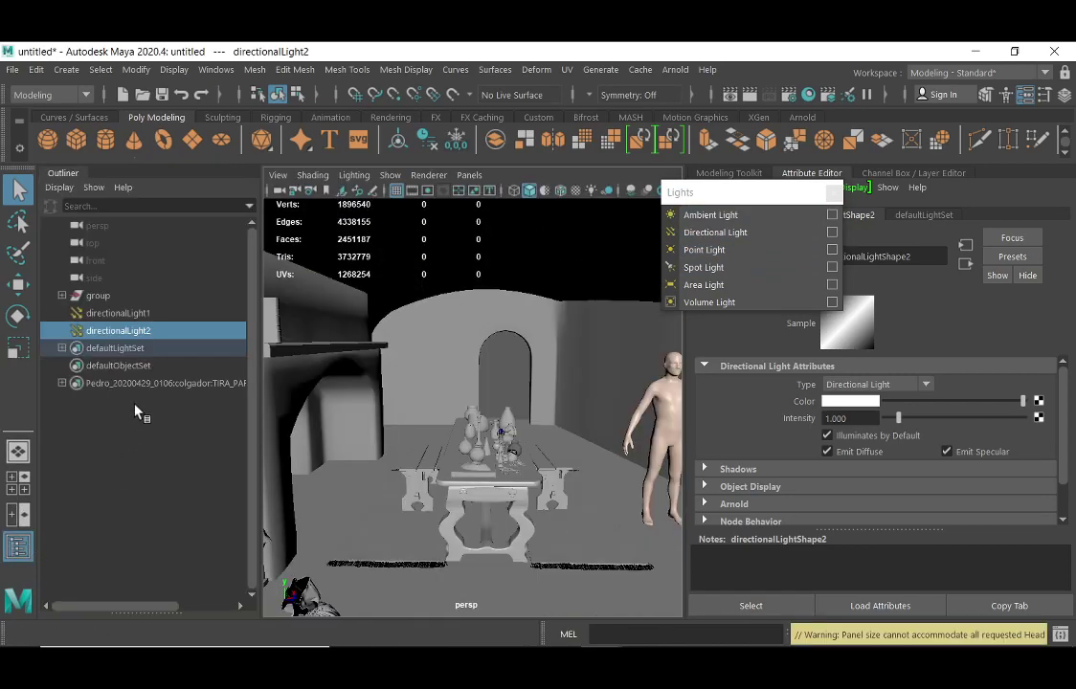
left_click(124, 315)
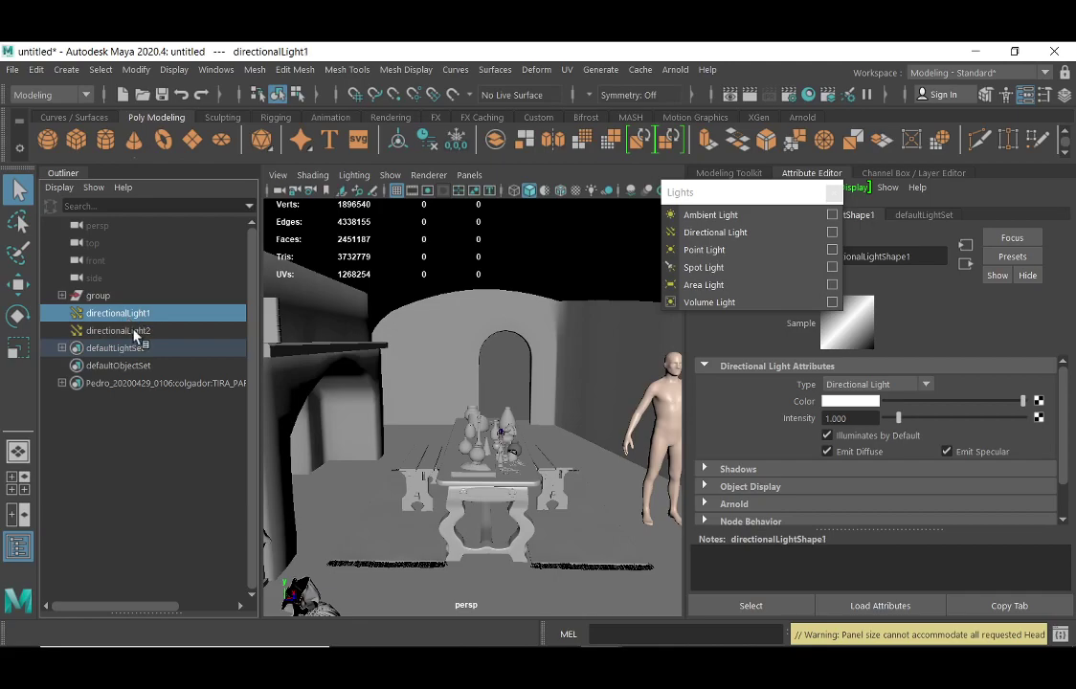
left_click(123, 331)
key("Delete")
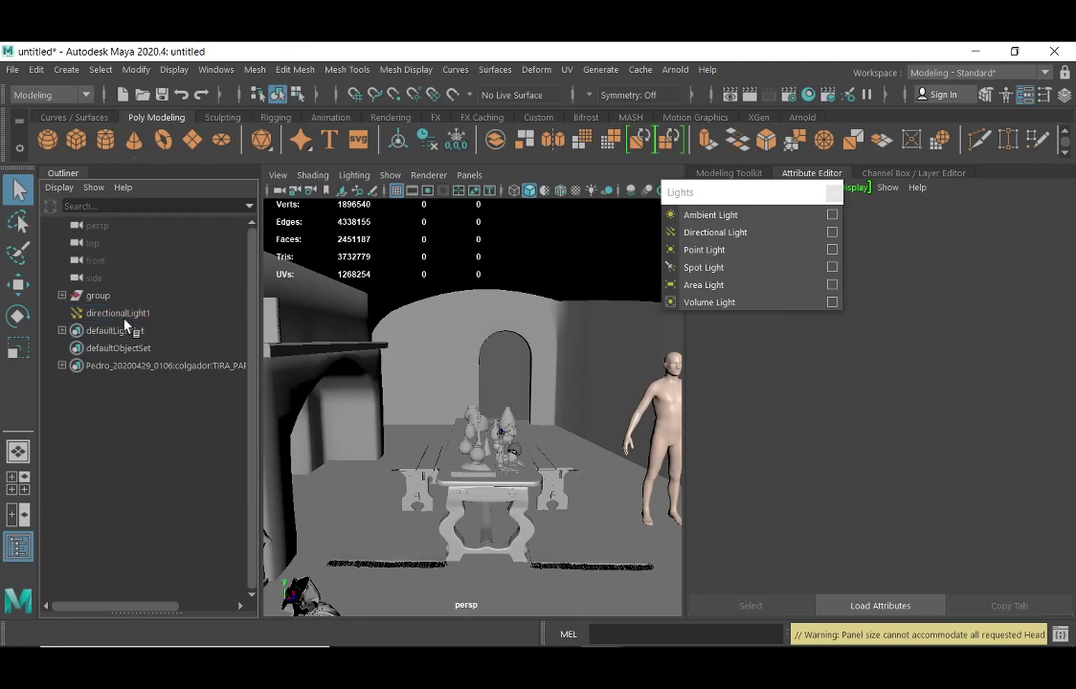
left_click(119, 314)
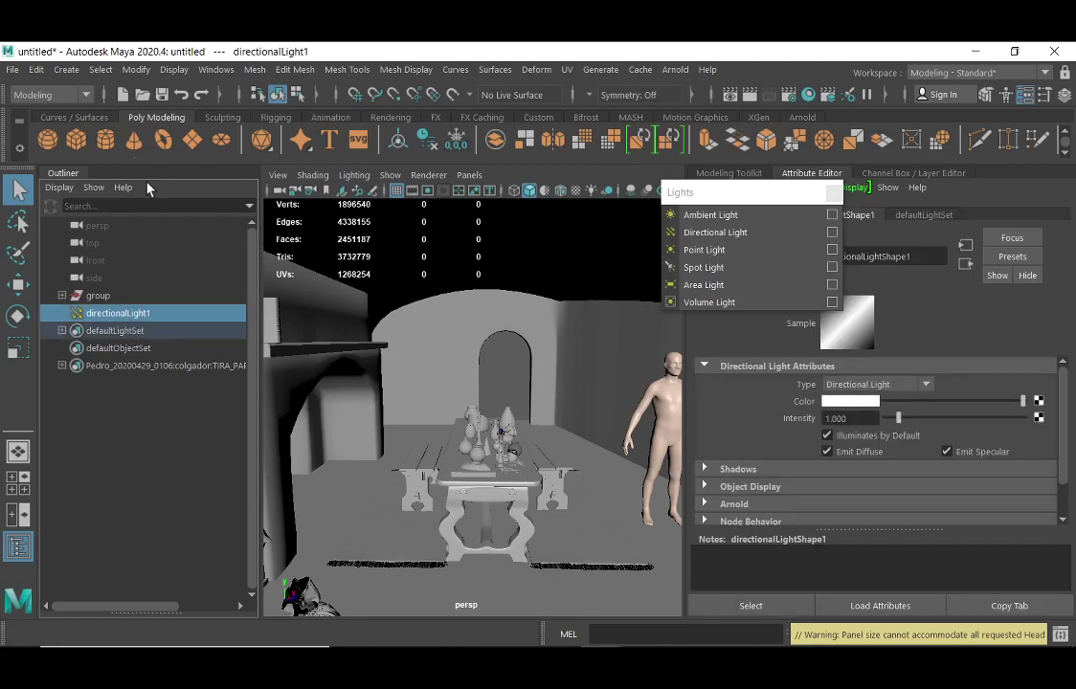
left_click(50, 165)
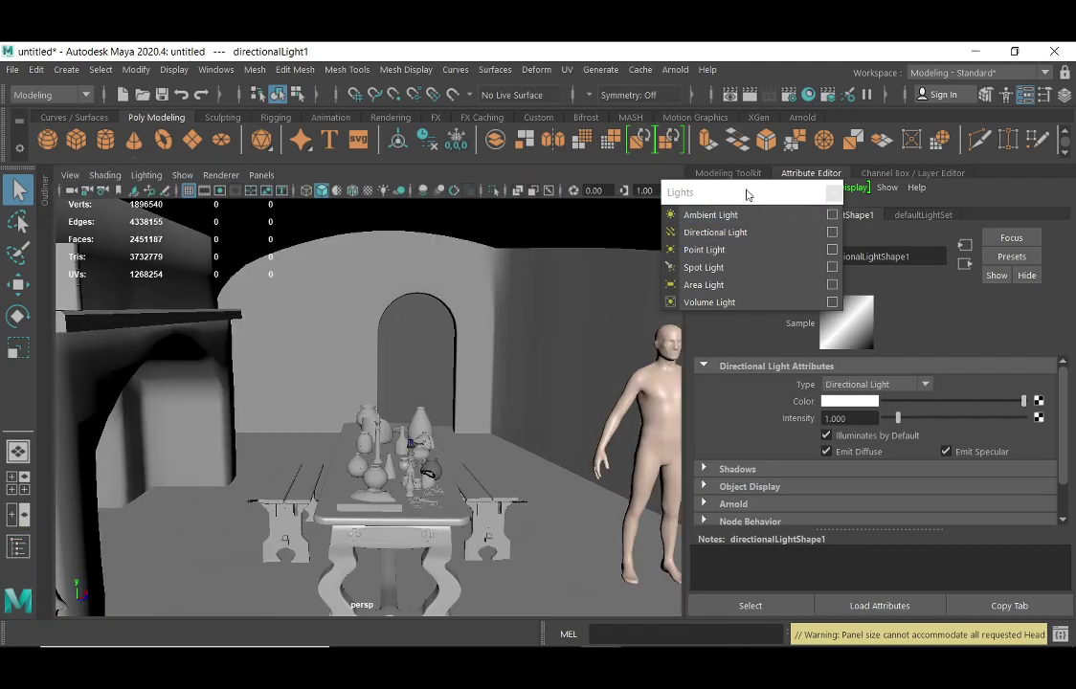
Place the floating Lights list clear of the light's main attributes and widen the viewport, showing the top view at full size
left_click_drag(748, 194, 869, 479)
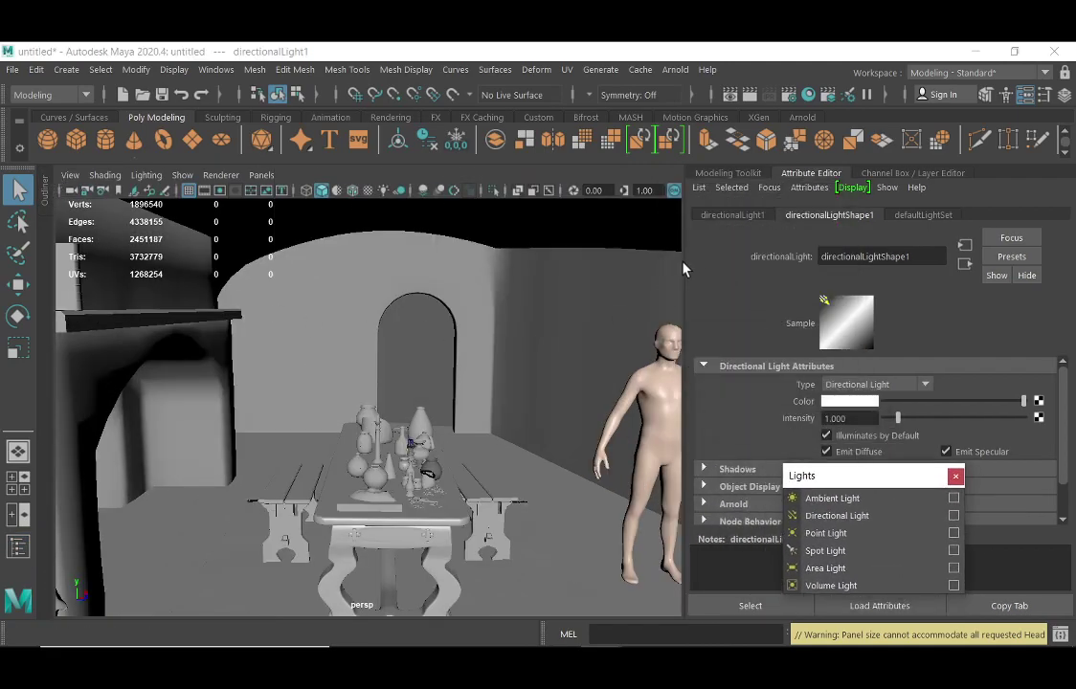
left_click_drag(682, 269, 737, 269)
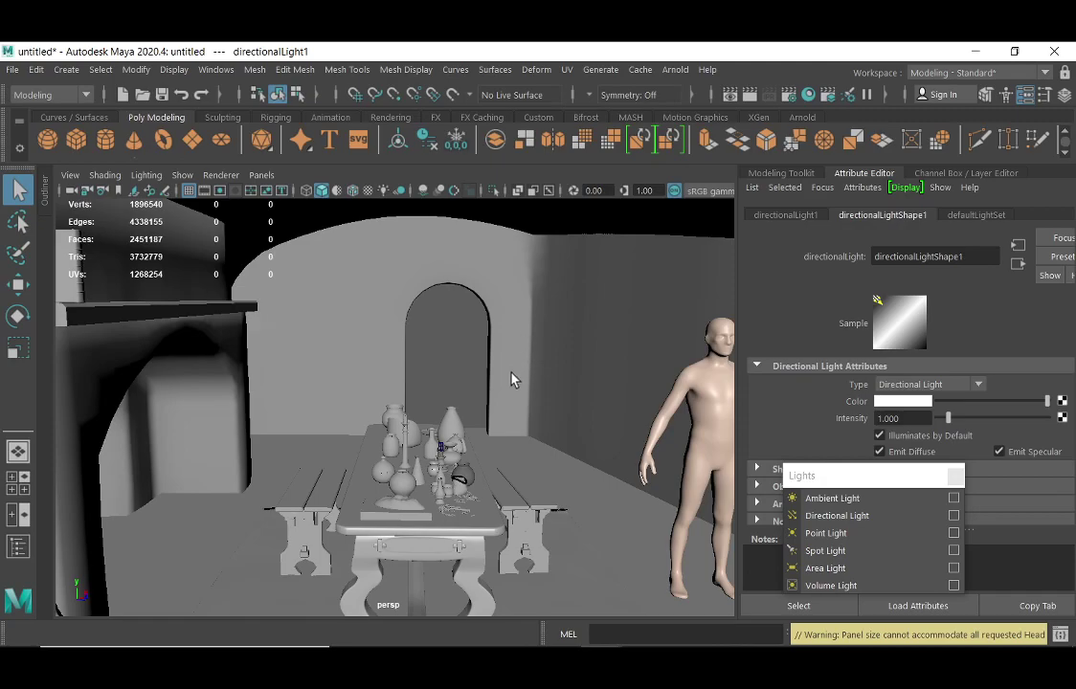
key("space")
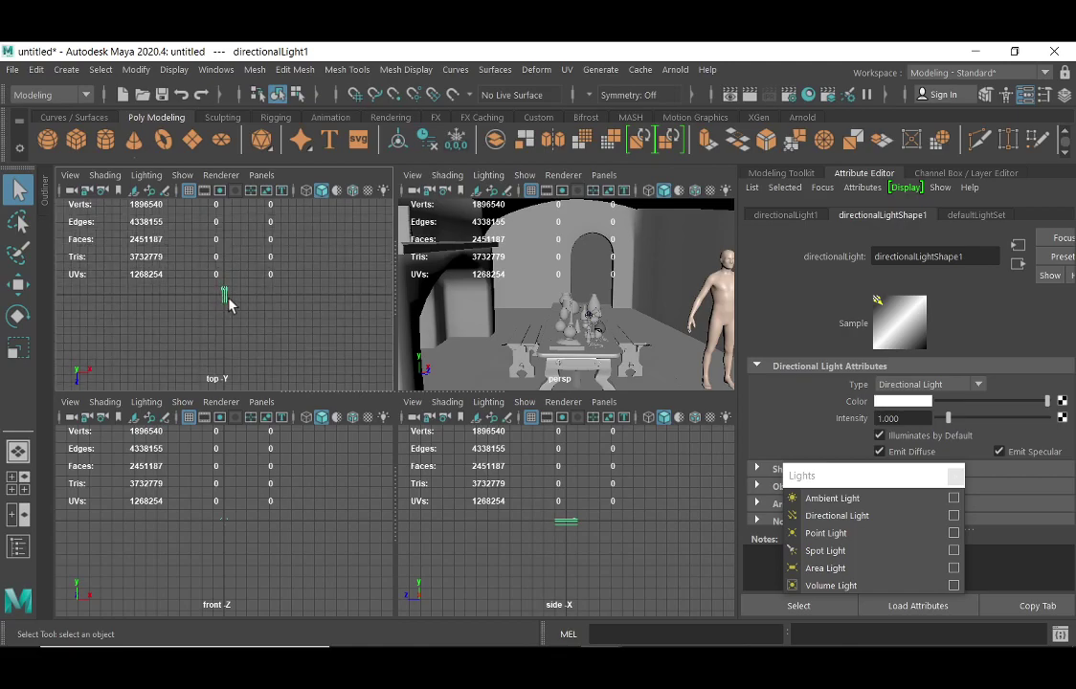
key("space")
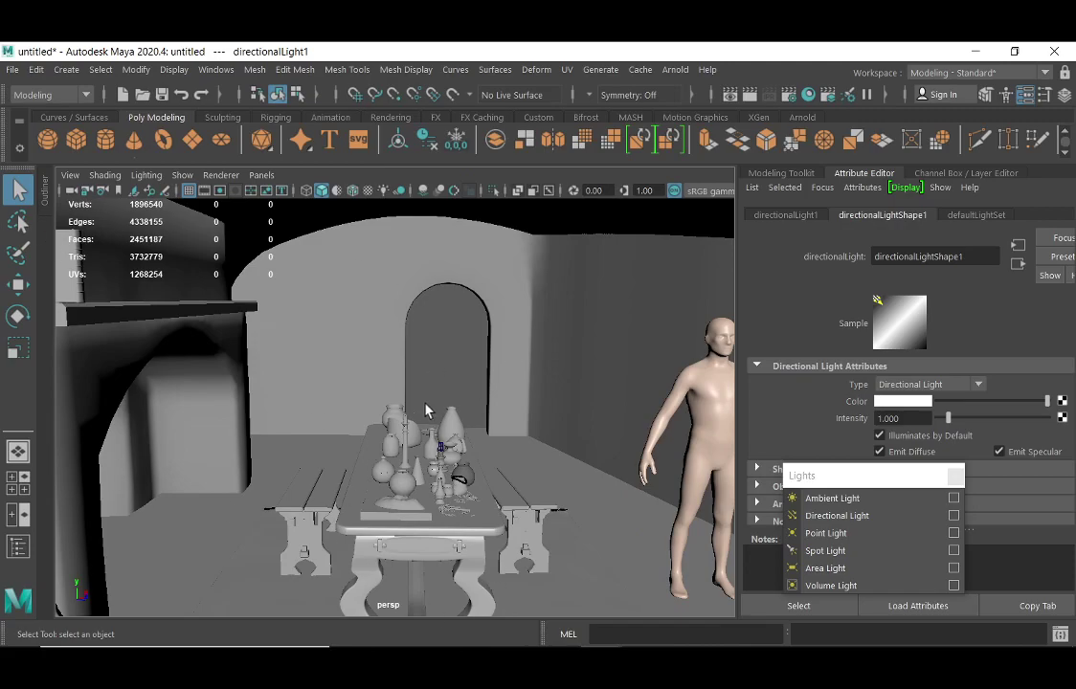
key("space")
key("space")
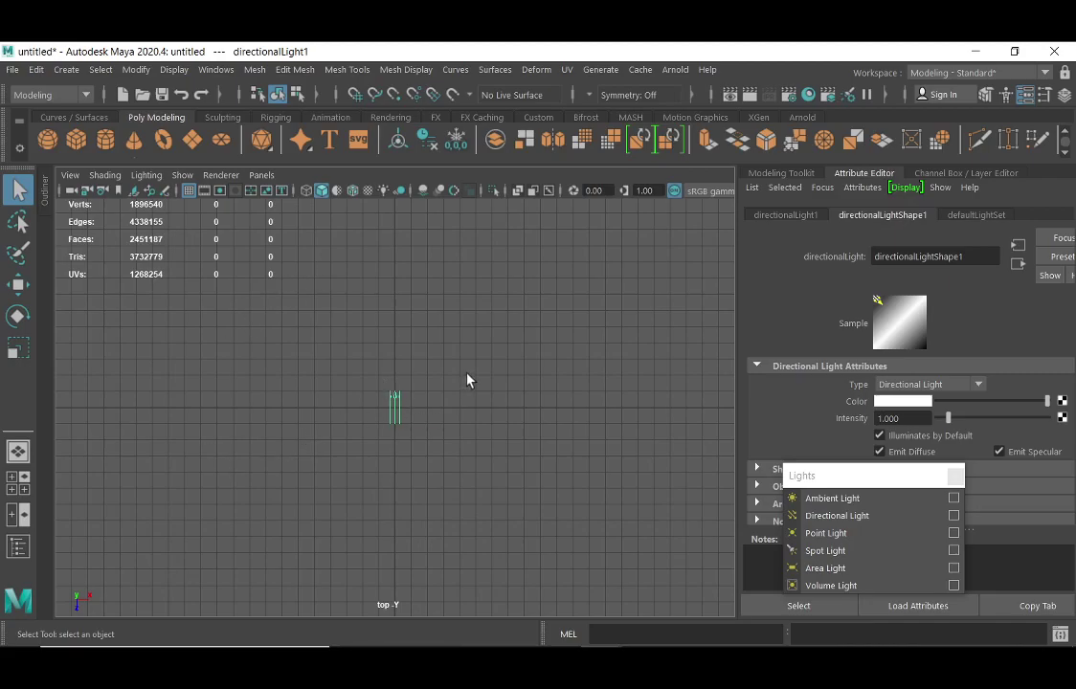
Scale the directional light's icon up uniformly to about 118 in the top view
scroll(466, 379, "down", 6)
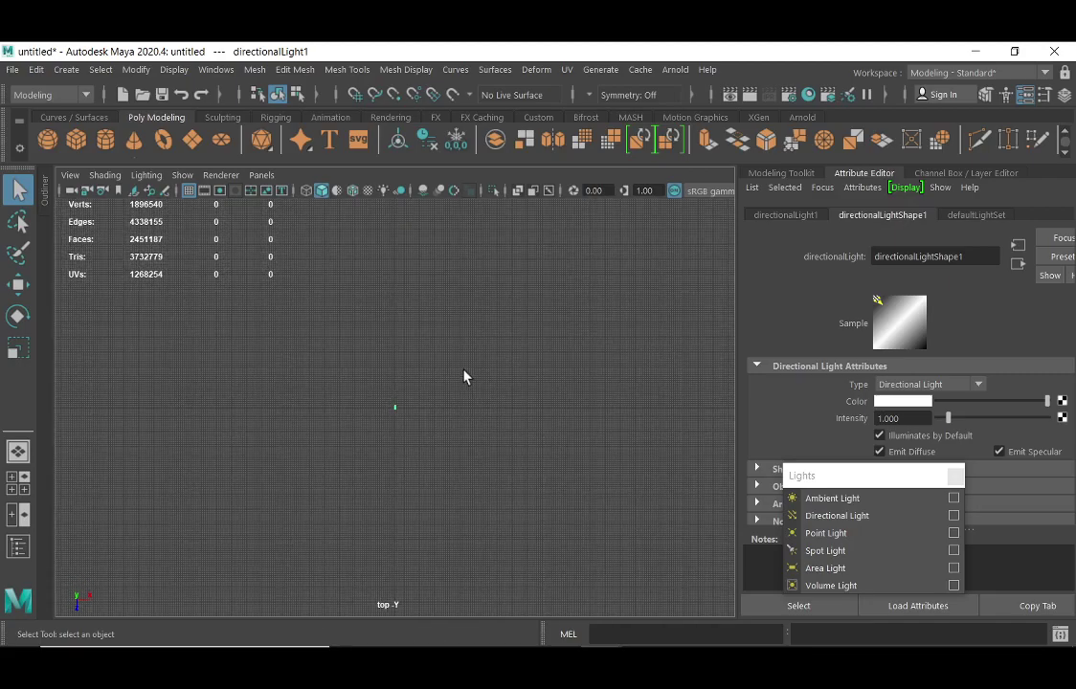
scroll(464, 377, "down", 5)
scroll(454, 388, "down", 3)
left_click(18, 285)
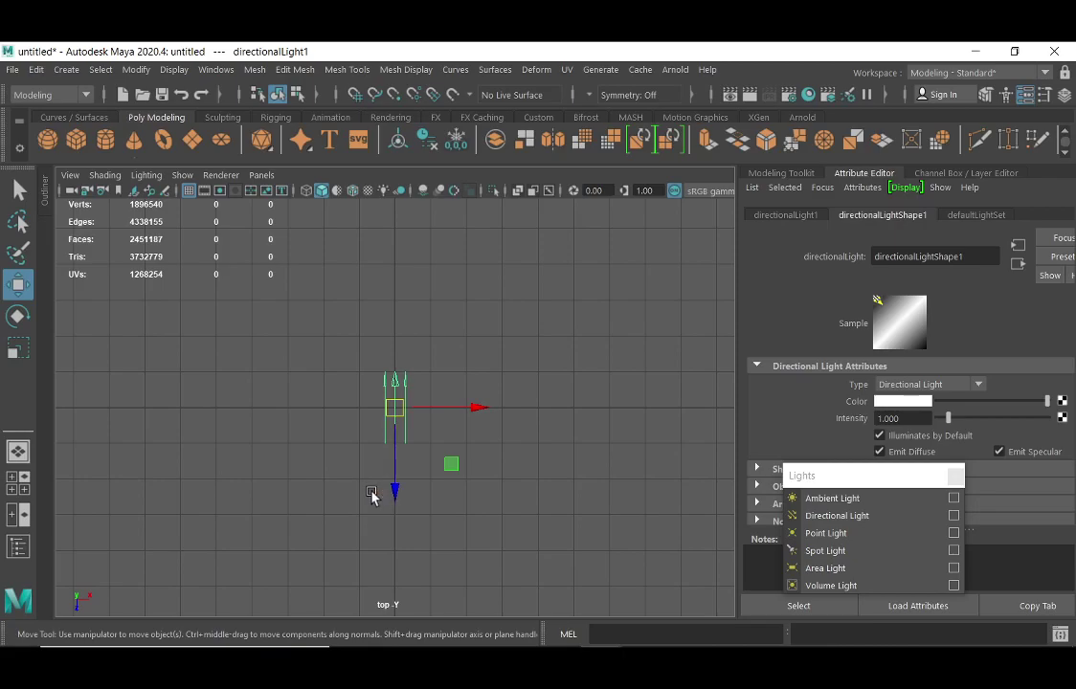
scroll(429, 423, "down", 5)
scroll(445, 421, "up", 5)
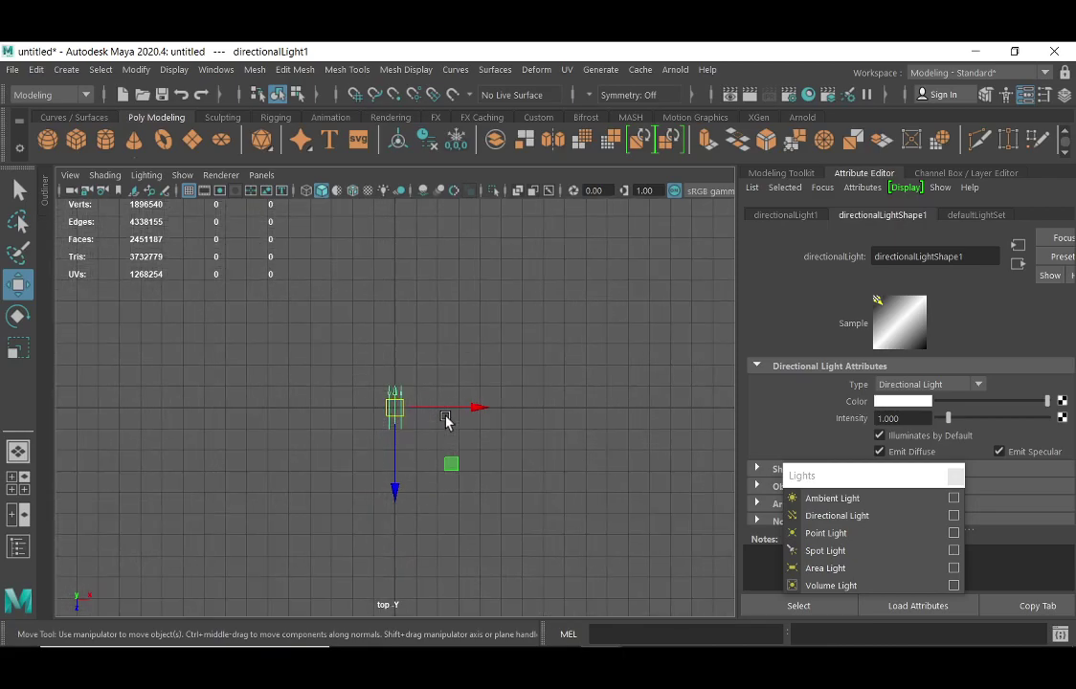
scroll(450, 424, "down", 8)
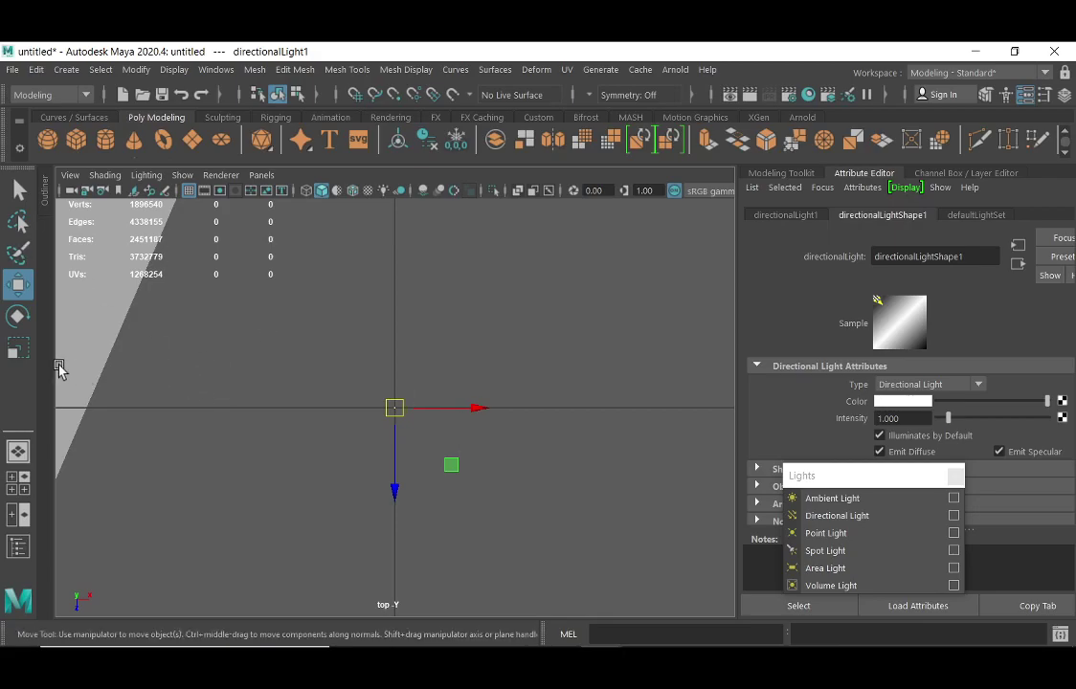
left_click(18, 348)
left_click_drag(399, 423, 469, 258)
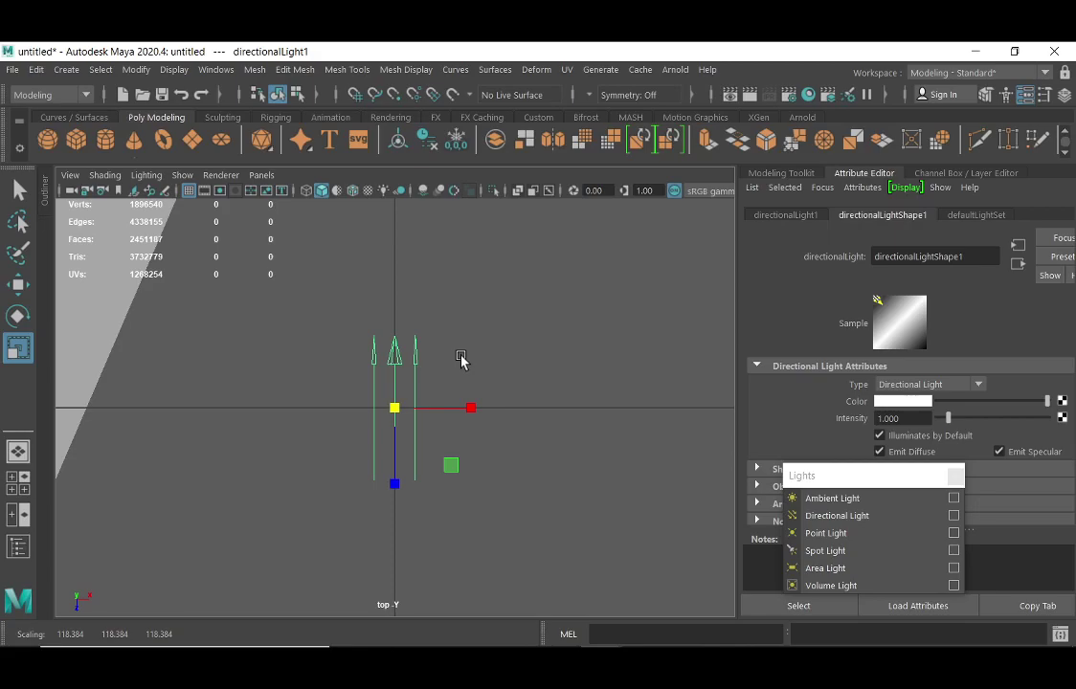
Move the directional light over the house in the top view, to about X -1379, Z -788 cm
middle_click_drag(400, 350, 531, 375, "alt")
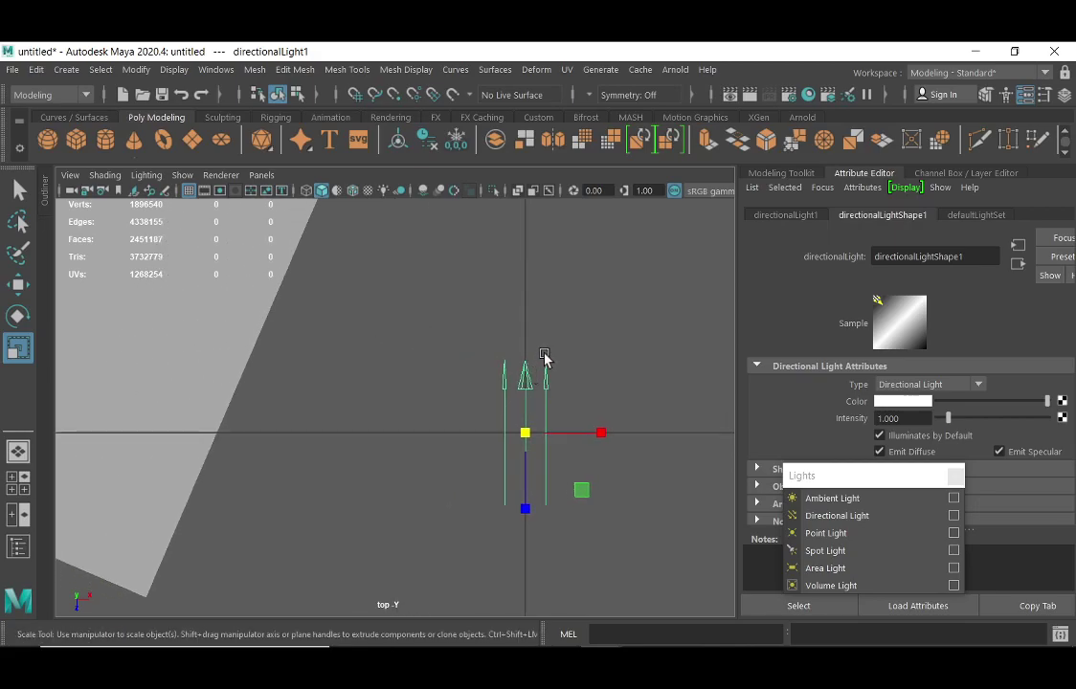
scroll(542, 362, "down", 5)
scroll(498, 402, "up", 1)
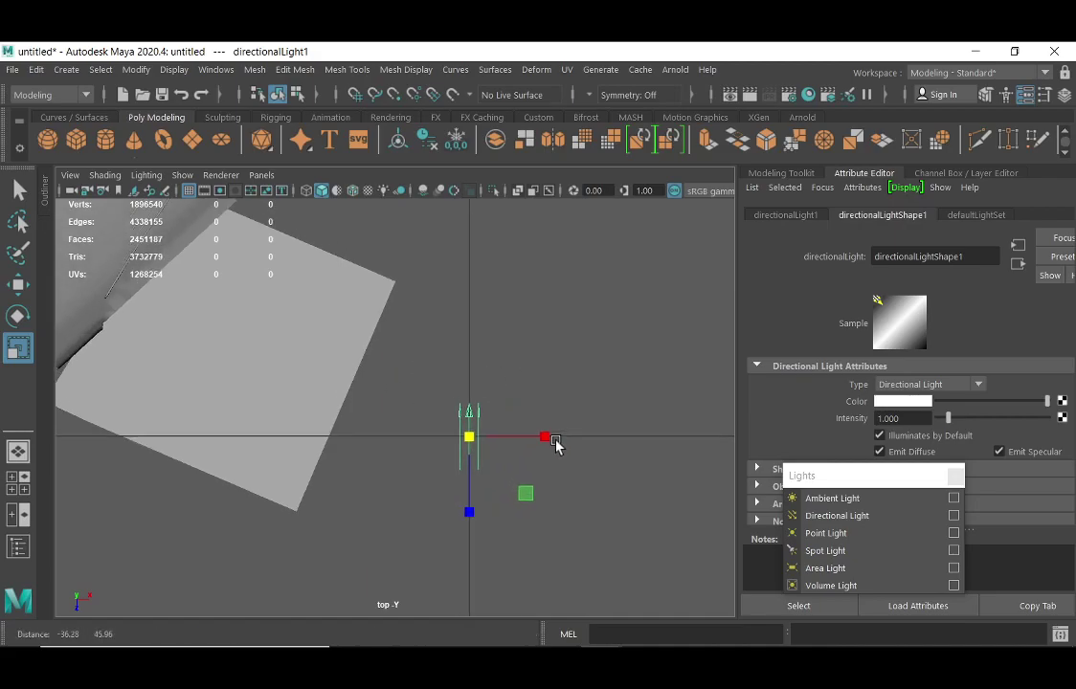
middle_click_drag(285, 347, 412, 408, "alt")
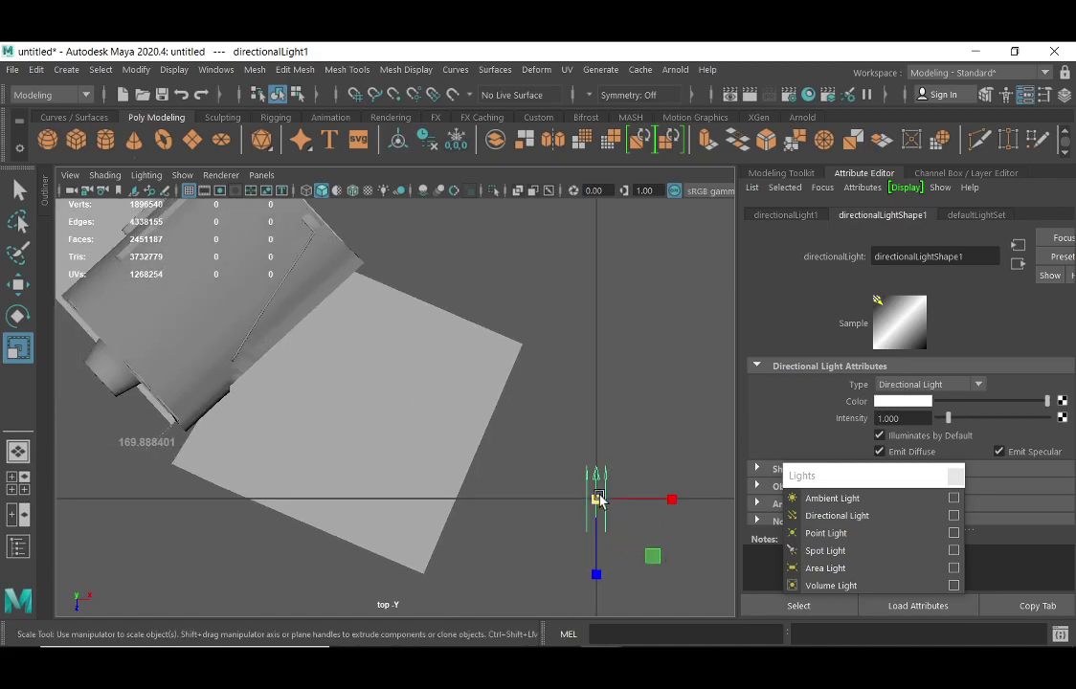
left_click(20, 284)
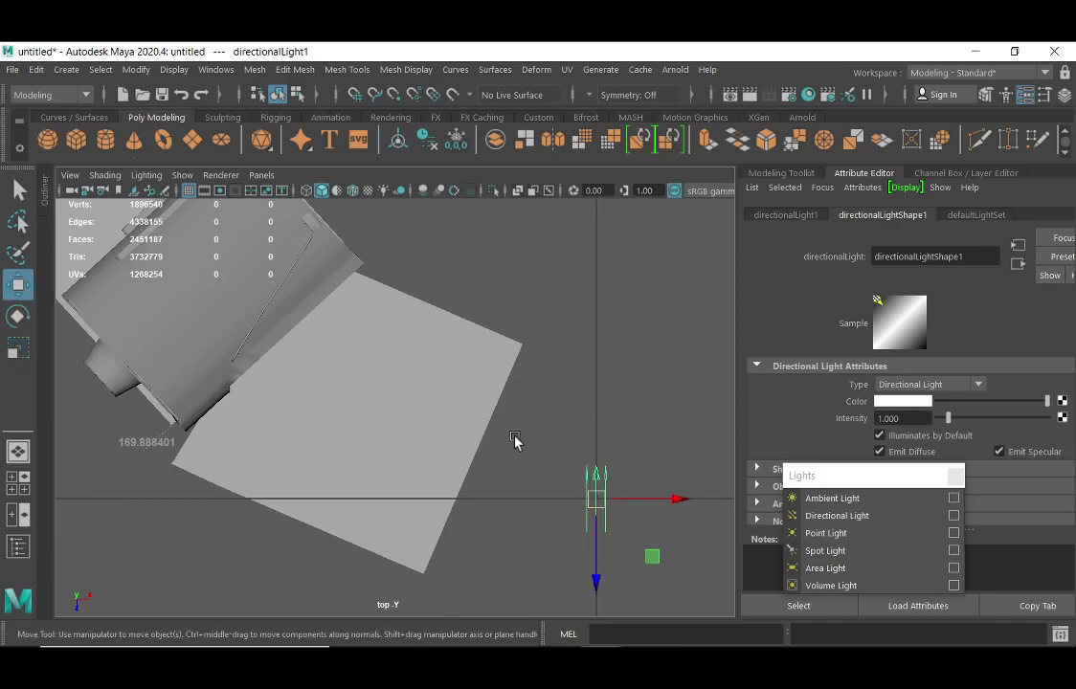
left_click_drag(596, 498, 212, 280)
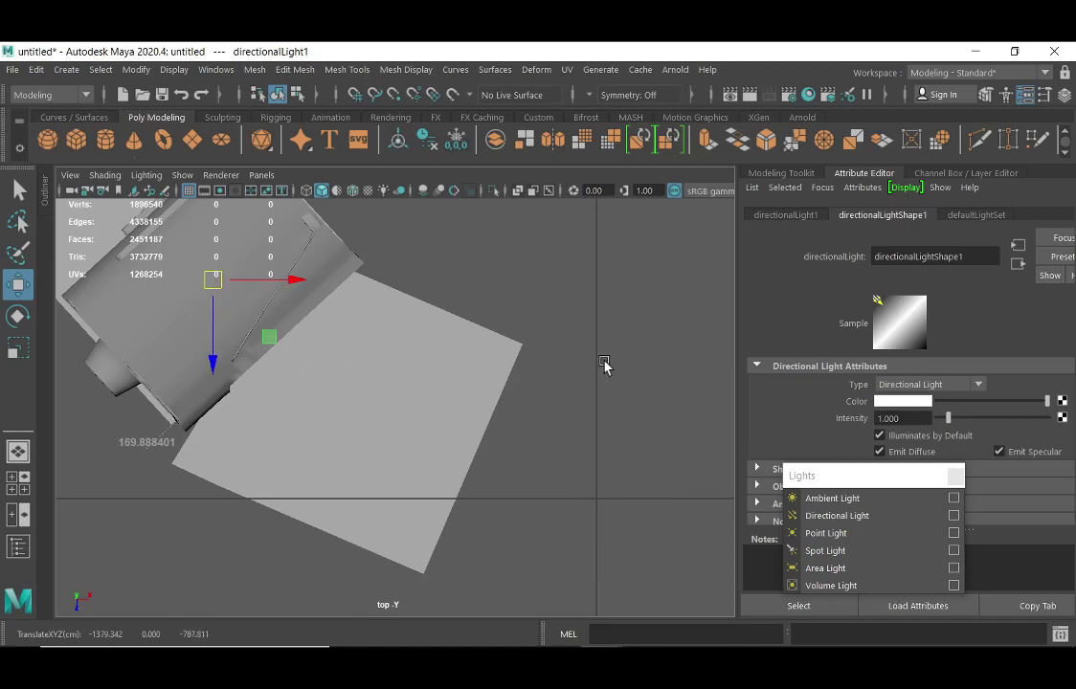
Scale the directional light's icon down uniformly to about 52 in the perspective view
key("space")
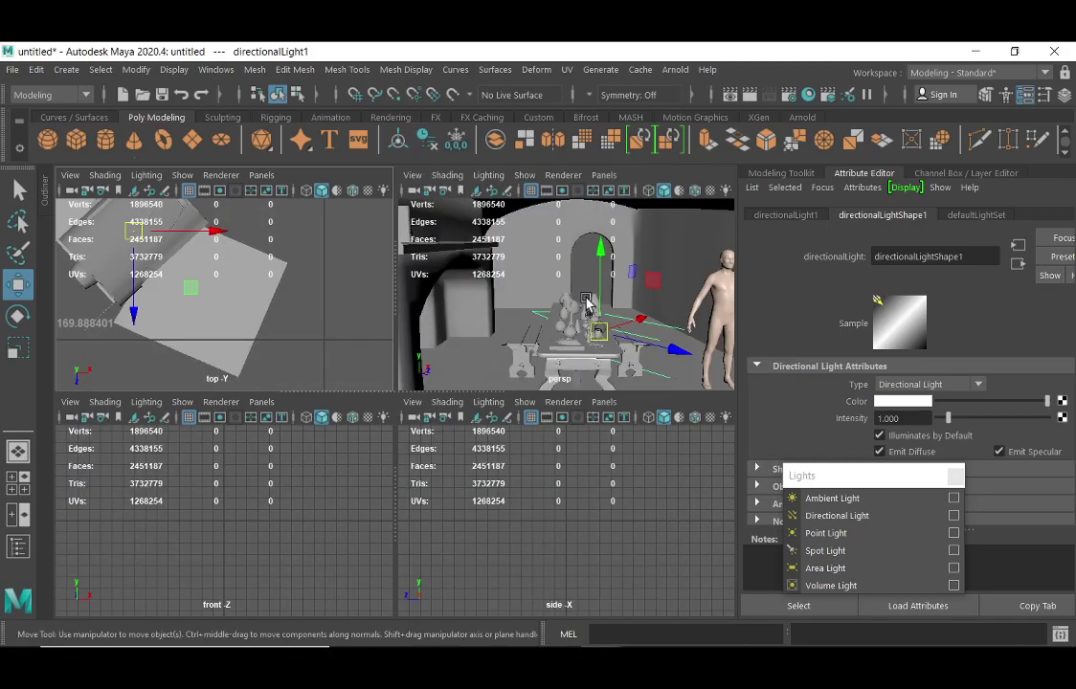
key("space")
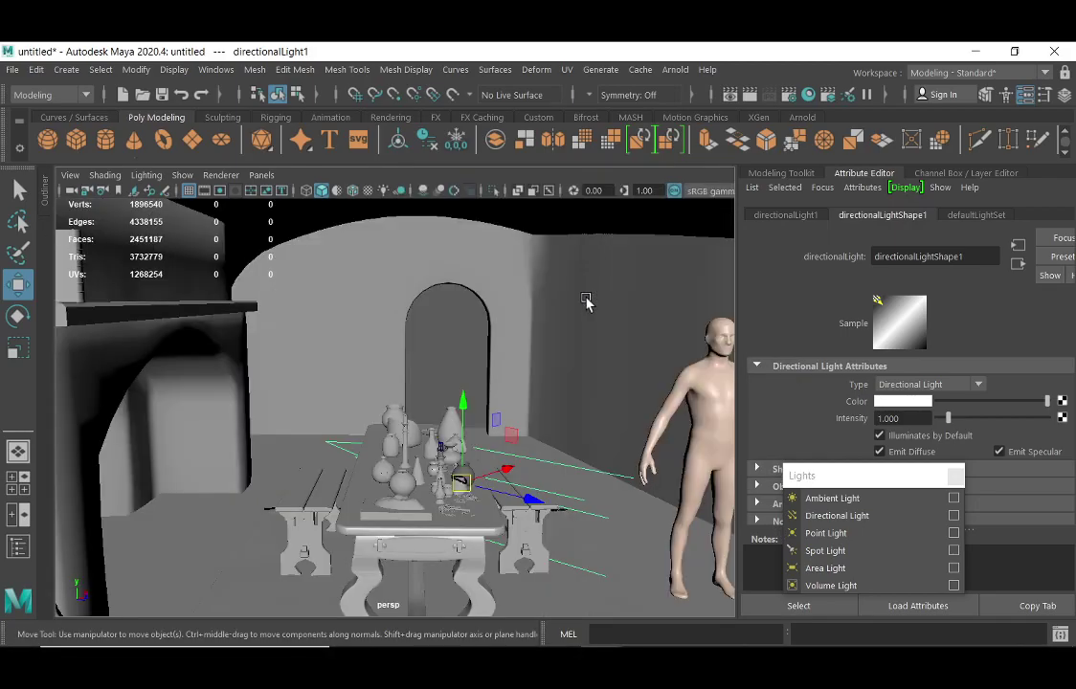
left_click(12, 352)
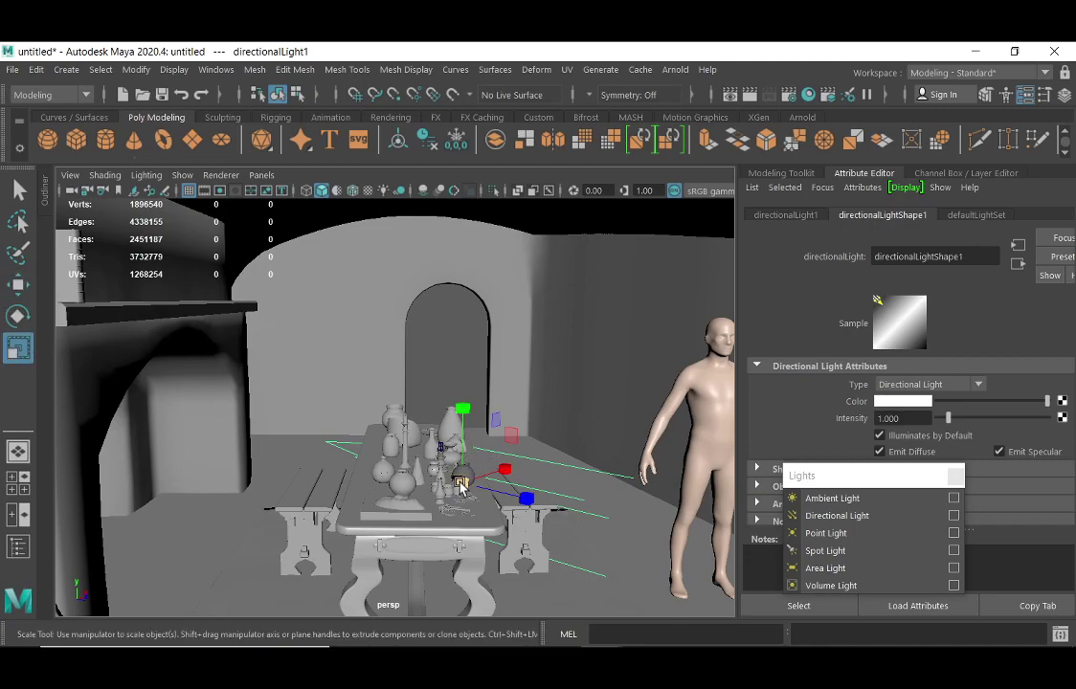
left_click_drag(460, 486, 364, 520)
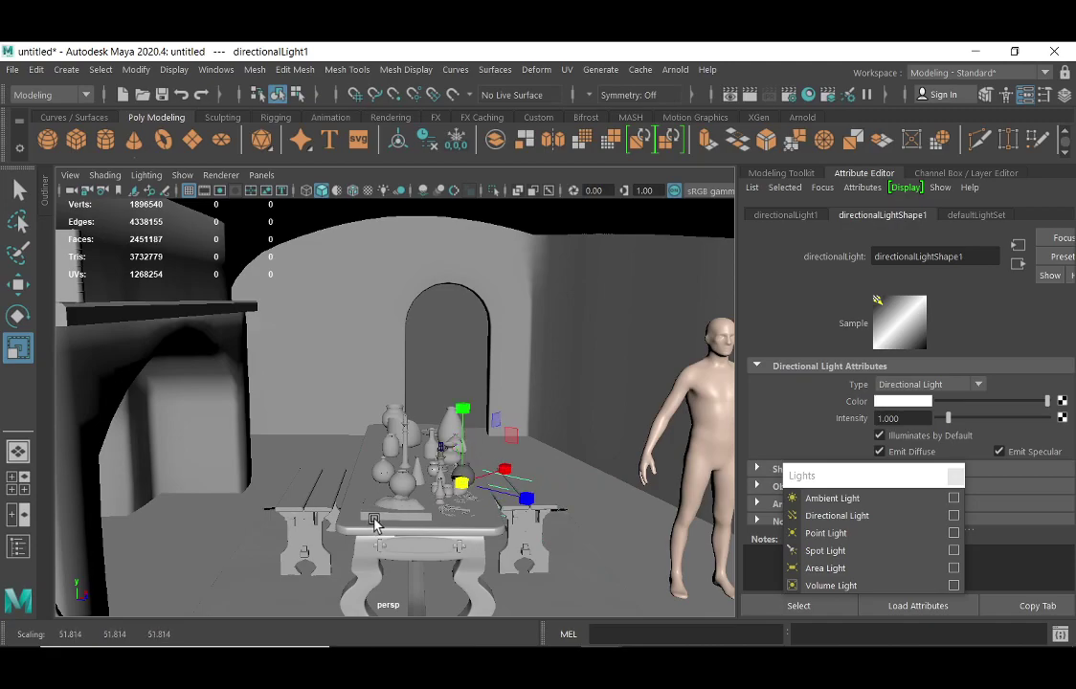
Render the perspective view of the dining table and human figure with Maya Hardware 2.0, using the directional light
left_click_drag(479, 536, 515, 450, "alt")
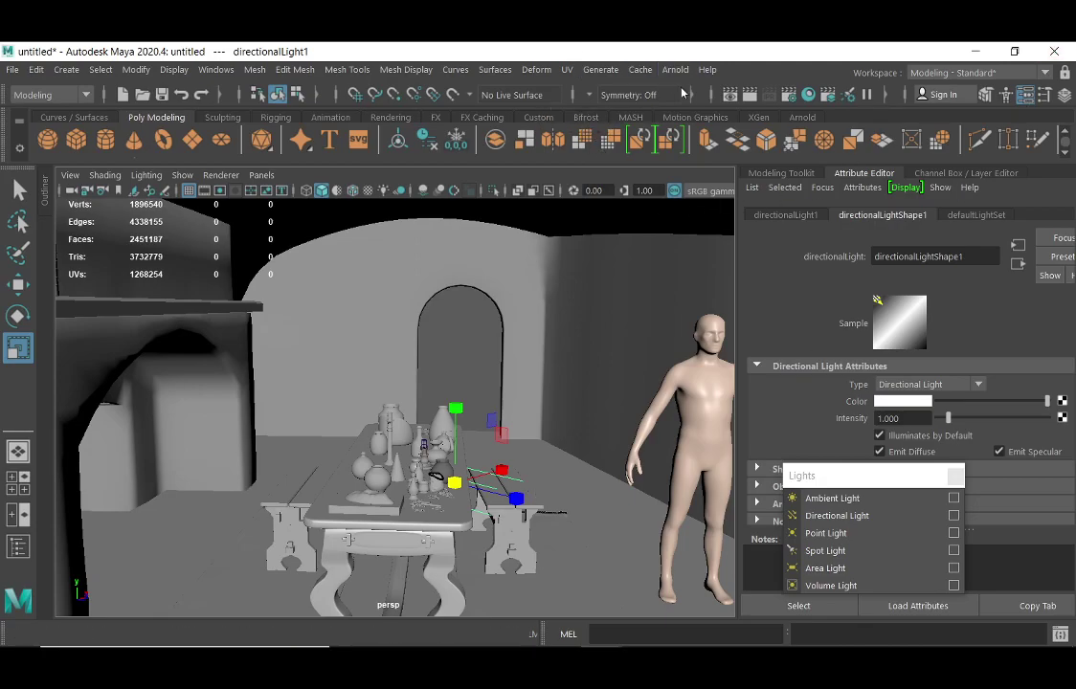
left_click(730, 96)
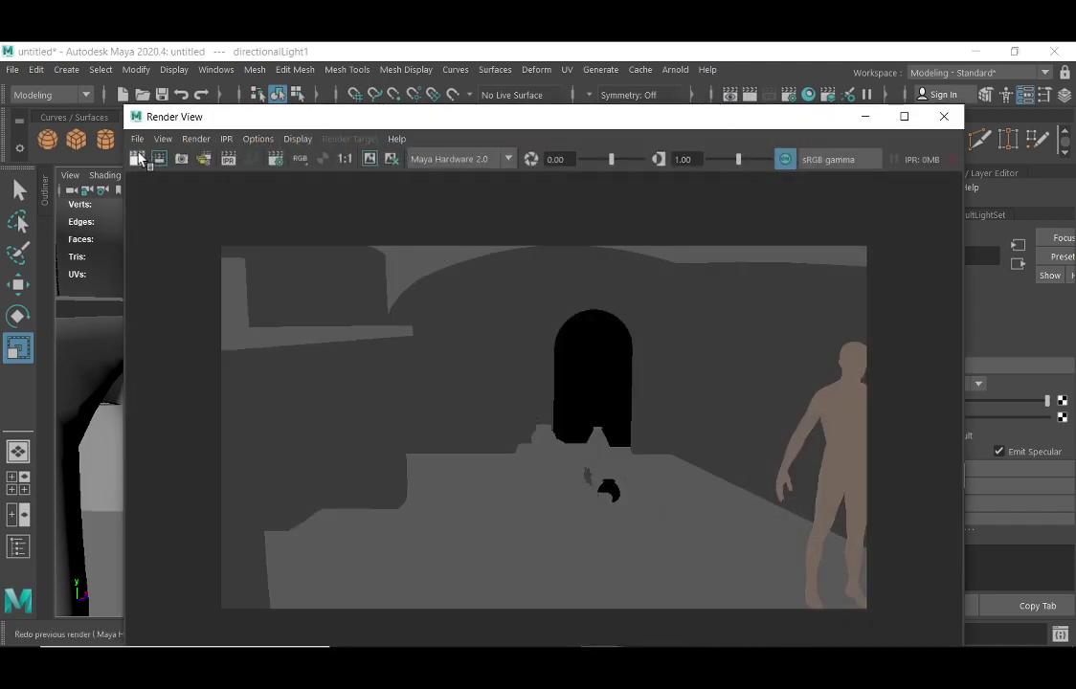
left_click(139, 159)
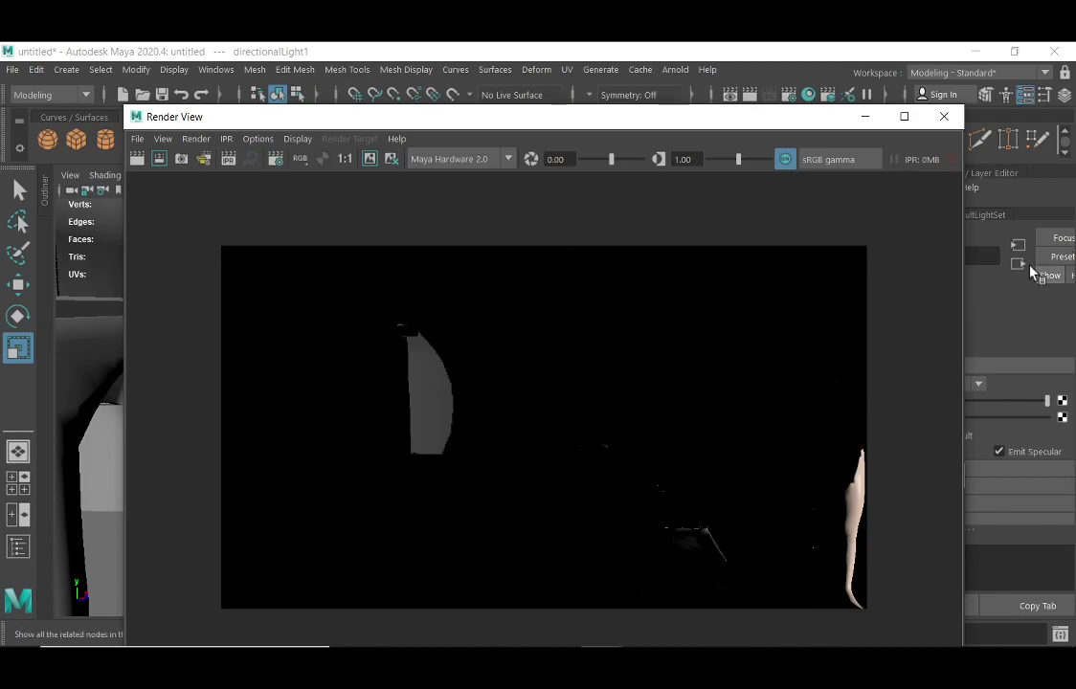
Uncover the viewport from the render window and rotate the directional light about X to about -35 degrees
left_click_drag(656, 116, 771, 533)
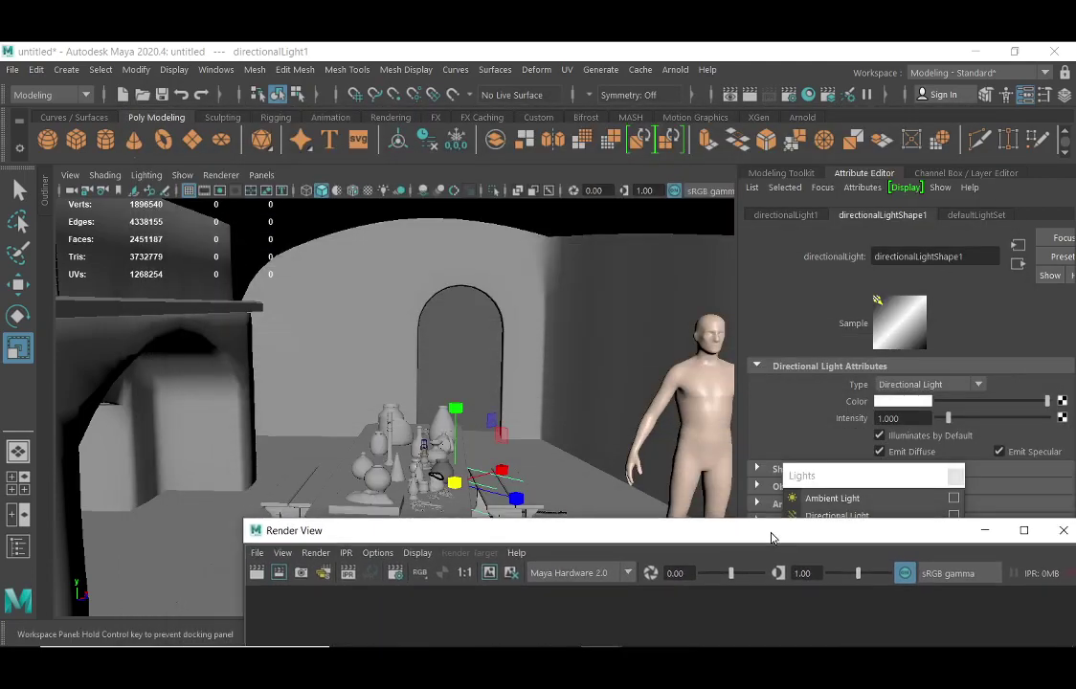
left_click(17, 316)
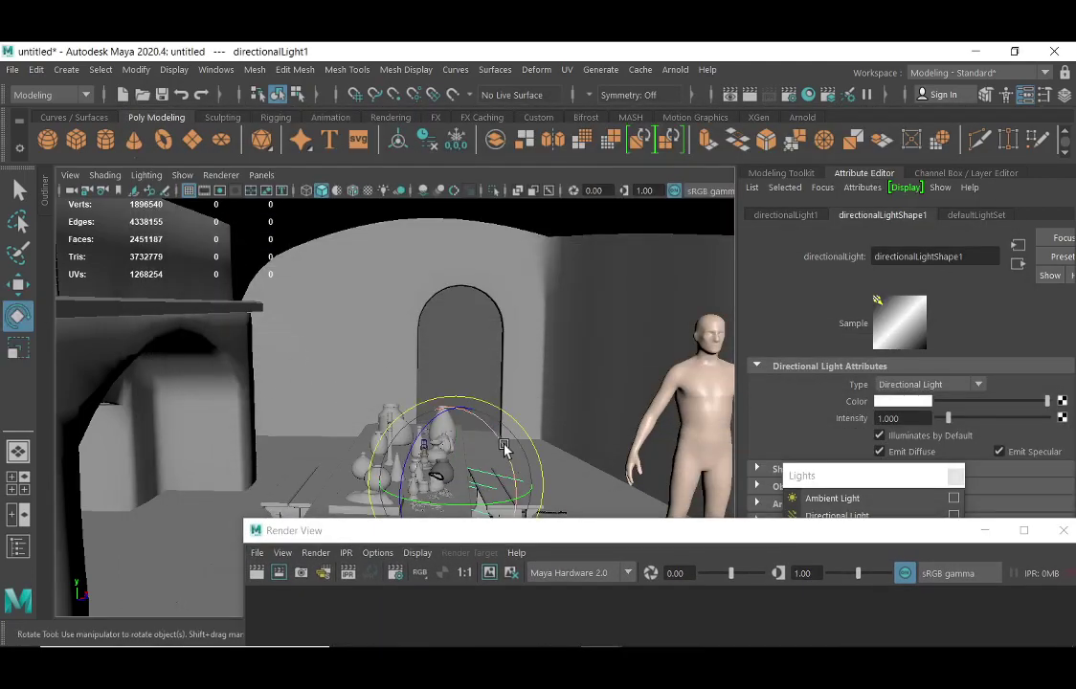
left_click_drag(505, 452, 495, 415)
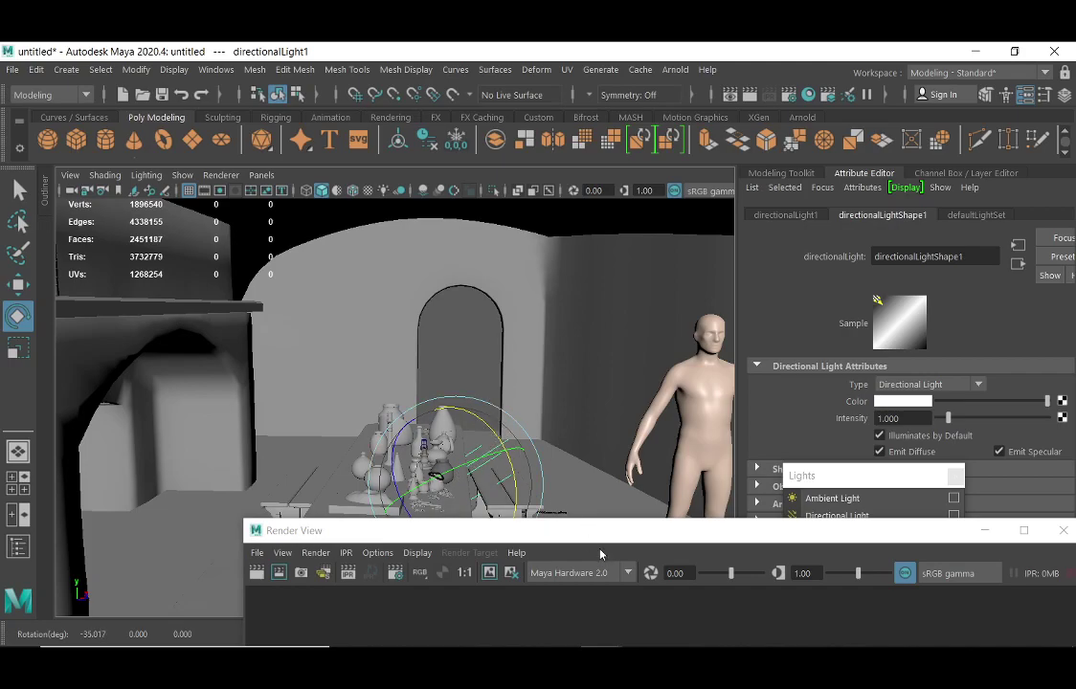
Bring the render window back over the scene, switch the renderer to Maya Software and render the view again
left_click_drag(598, 531, 441, 108)
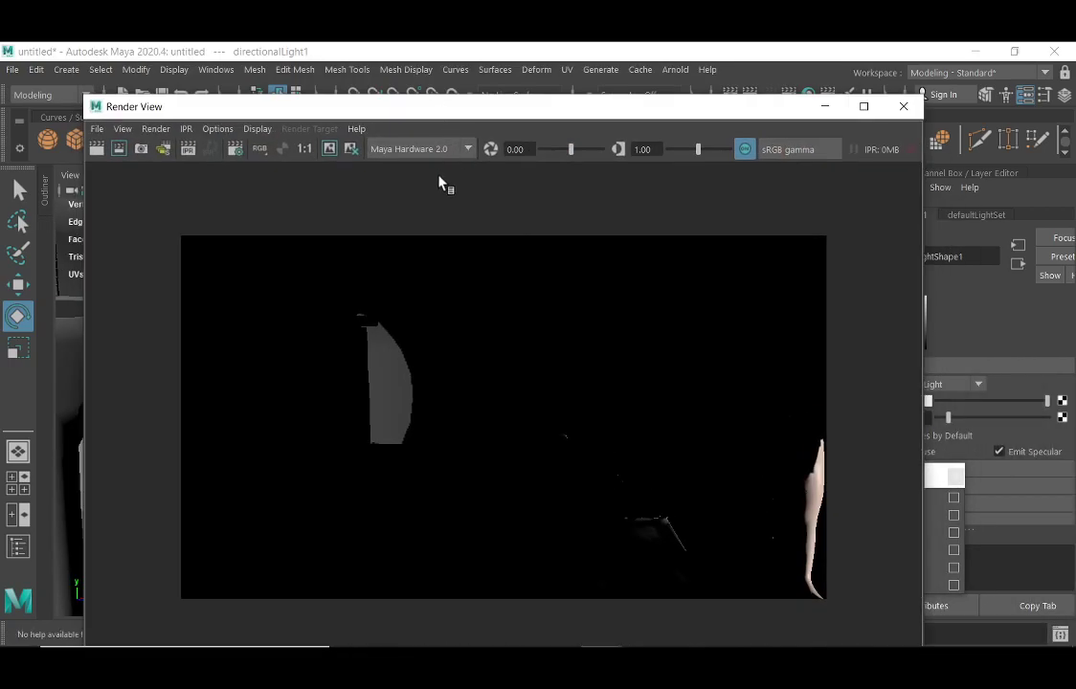
left_click_drag(426, 113, 481, 124)
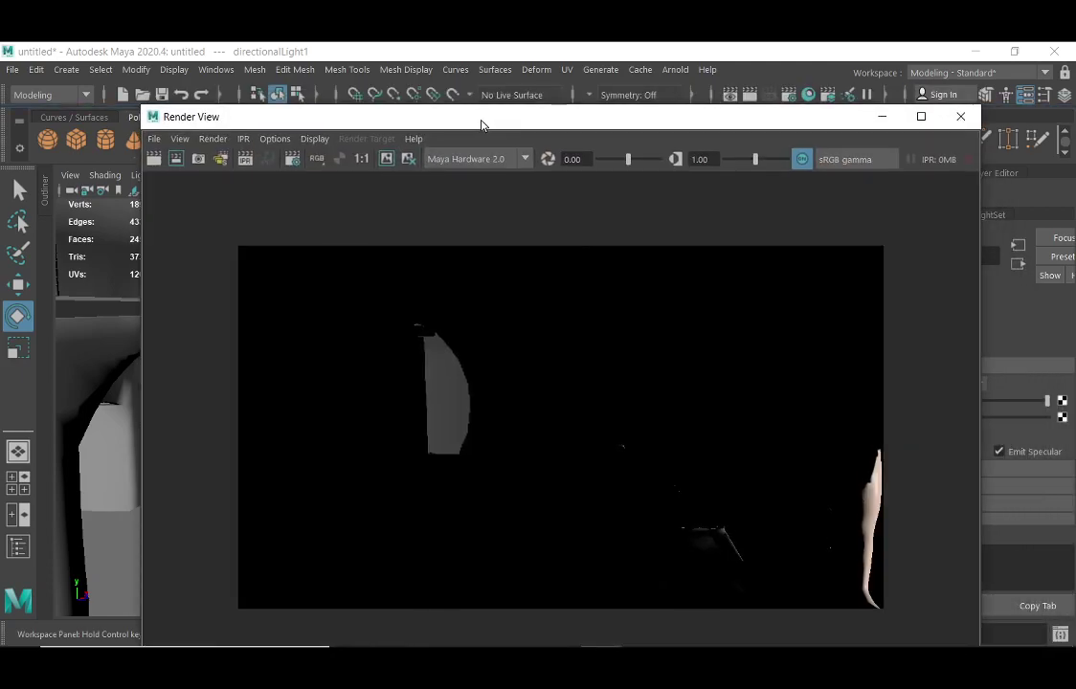
left_click(528, 161)
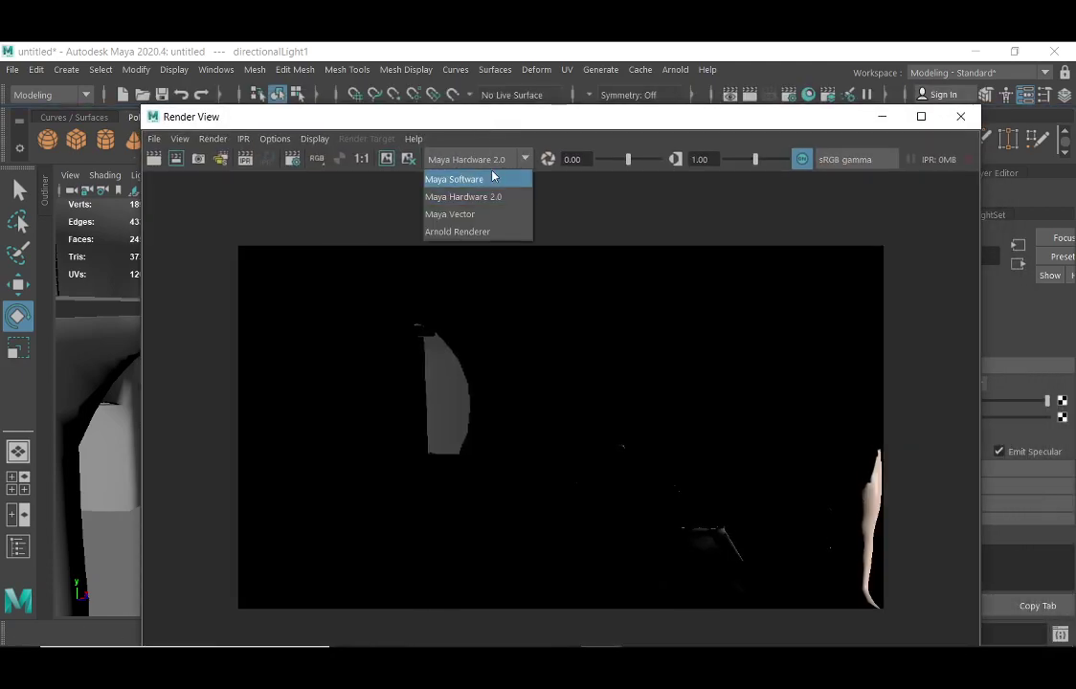
left_click(483, 176)
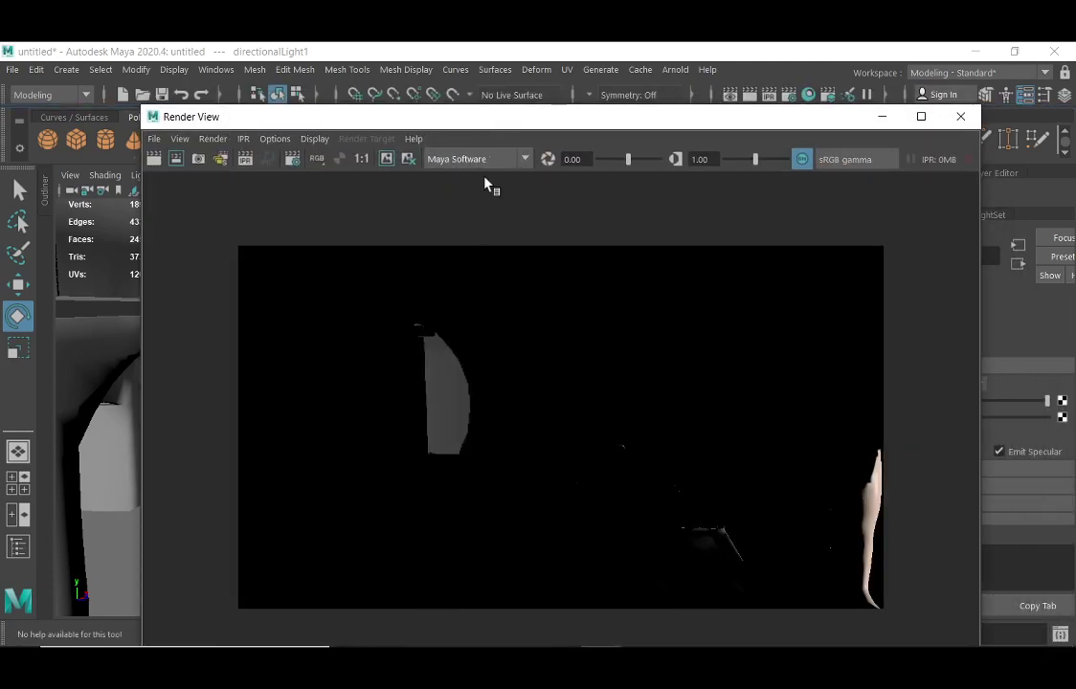
left_click(153, 159)
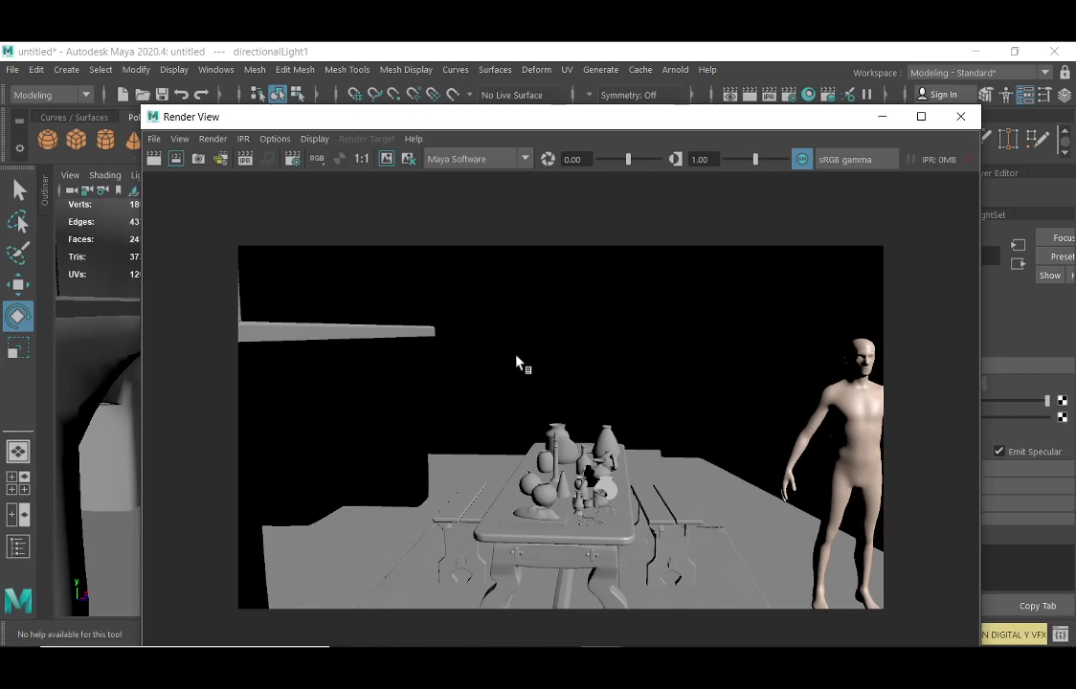
Place the render window beside the viewport, rotate the directional light sideways and re-render with Maya Software
left_click_drag(526, 120, 804, 163)
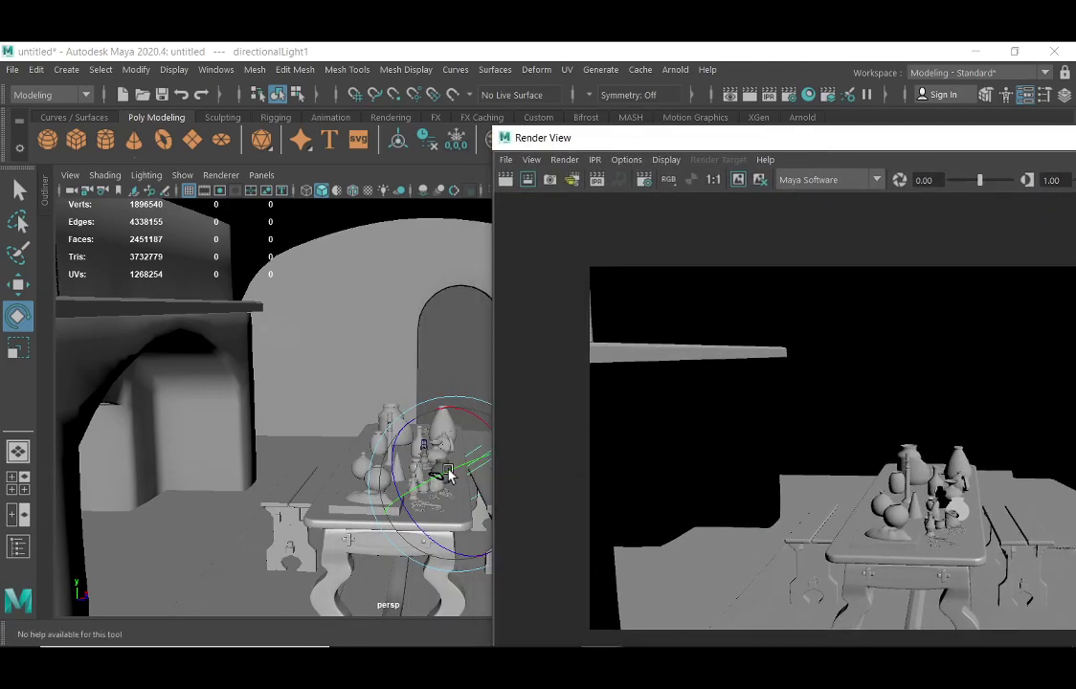
left_click_drag(440, 469, 480, 457)
left_click(505, 179)
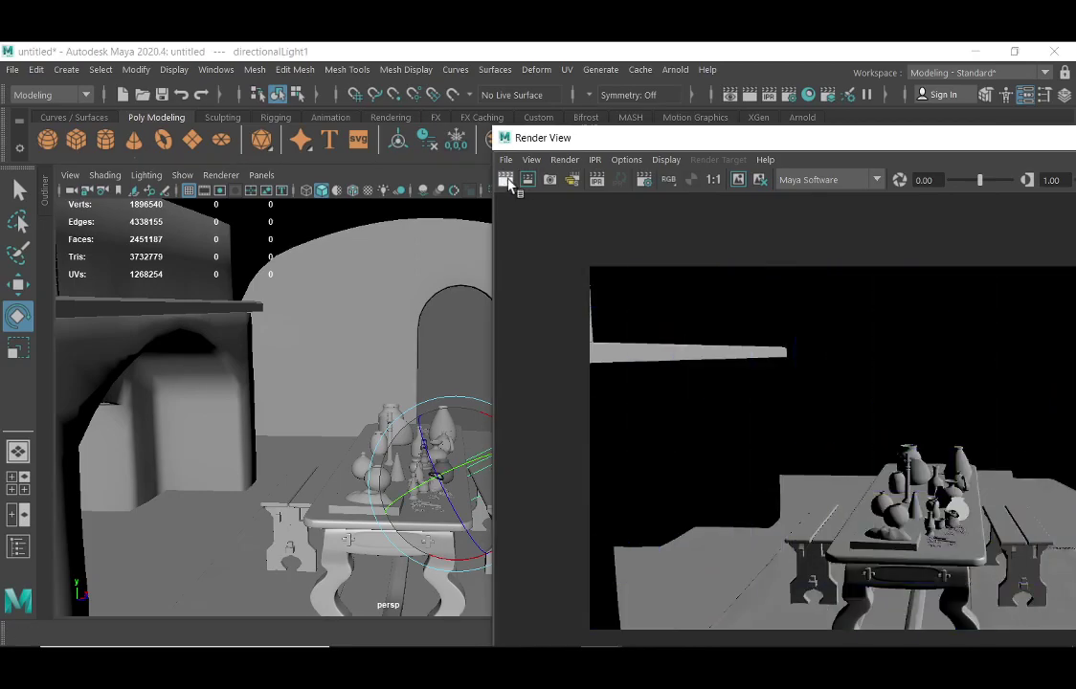
Close the floating Lights list and expand the directional light's shadow attributes, keeping the render window clear of them
left_click_drag(793, 137, 261, 216)
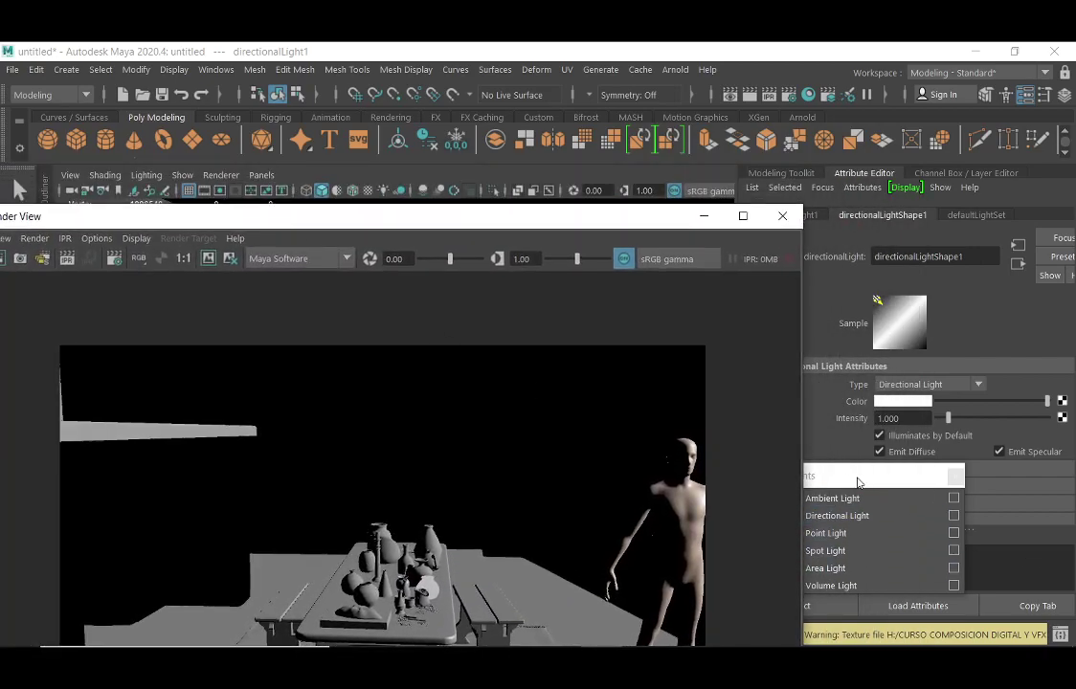
left_click_drag(856, 481, 963, 450)
left_click(988, 443)
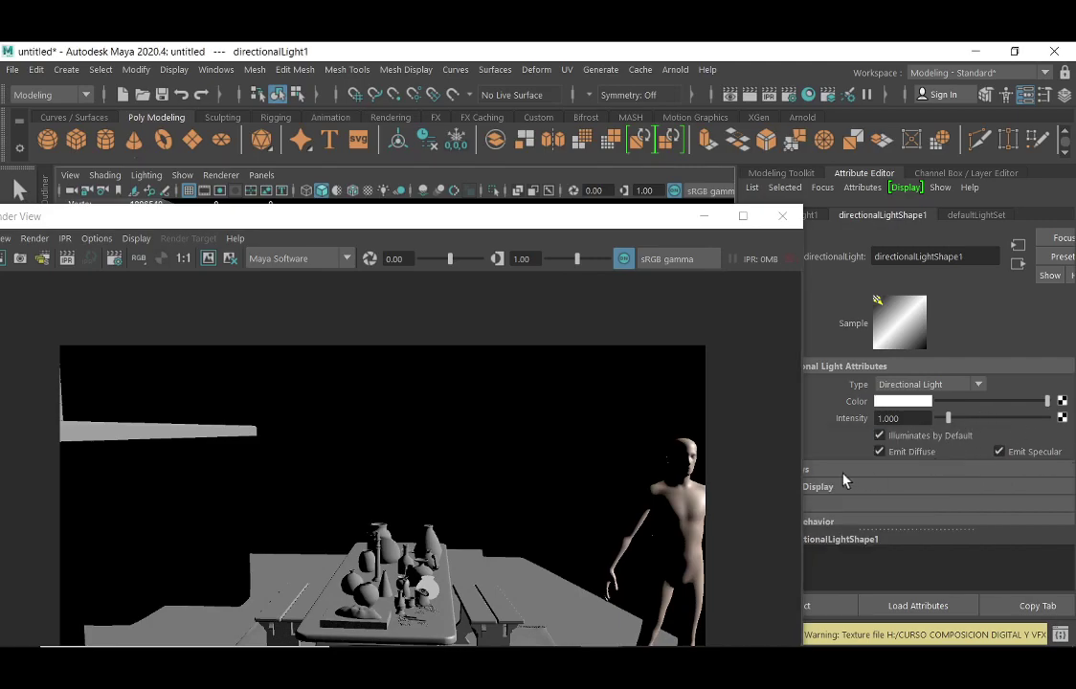
left_click_drag(610, 221, 494, 214)
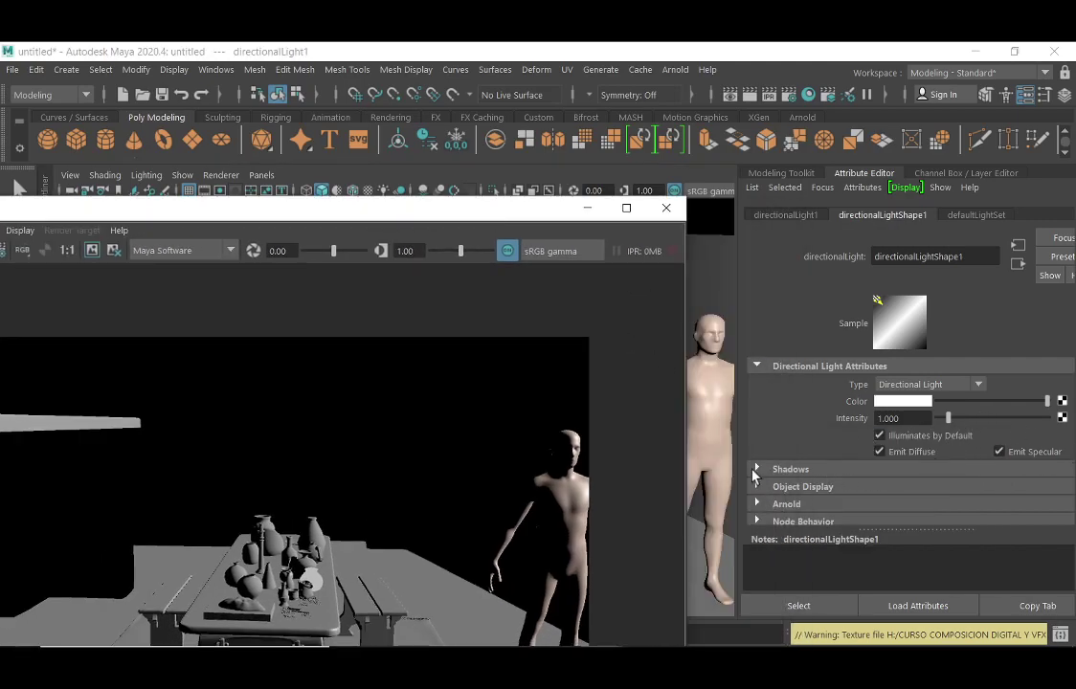
left_click(756, 470)
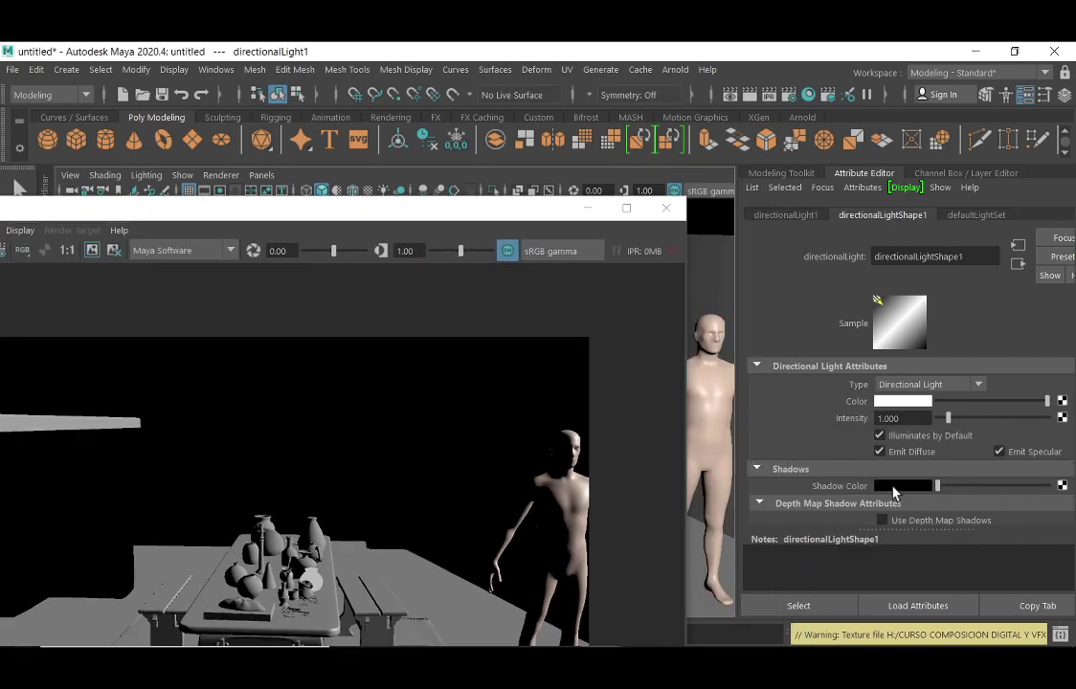
Rotate the directional light further with the software render alongside for comparison, and close the Render View
left_click_drag(478, 225, 1072, 316)
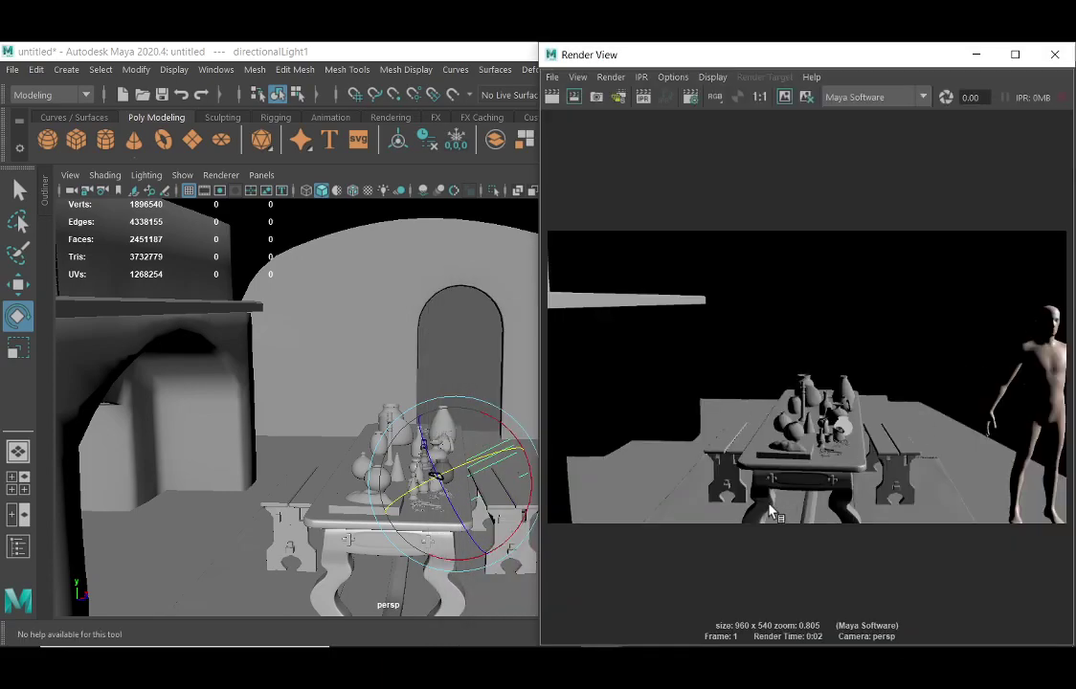
left_click_drag(407, 421, 488, 401)
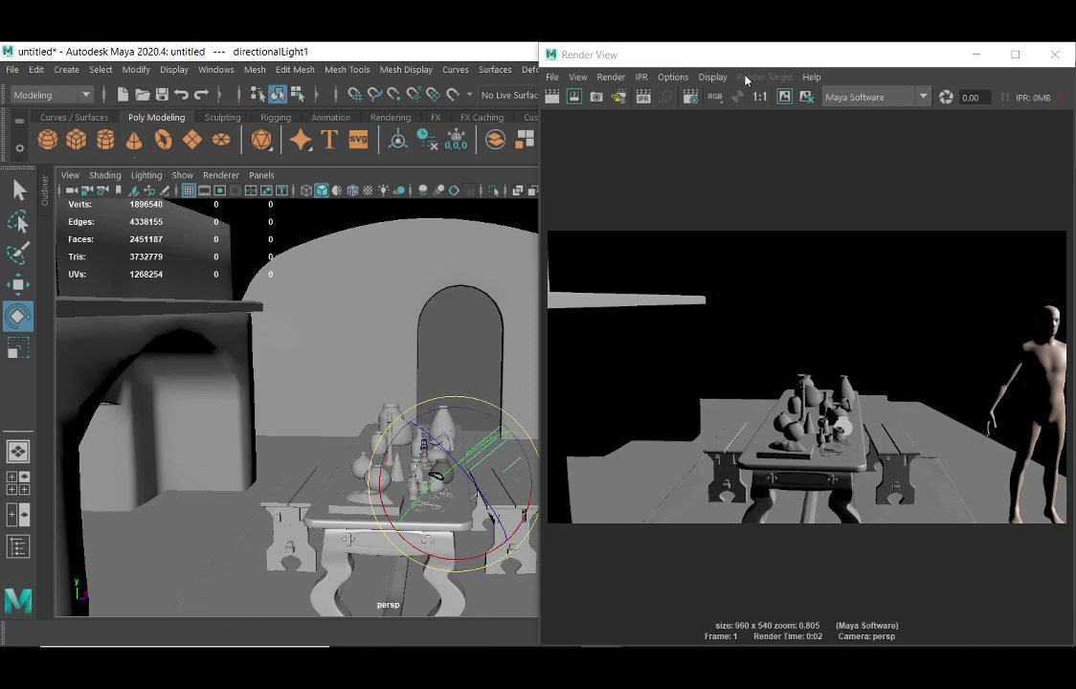
left_click_drag(743, 63, 376, 146)
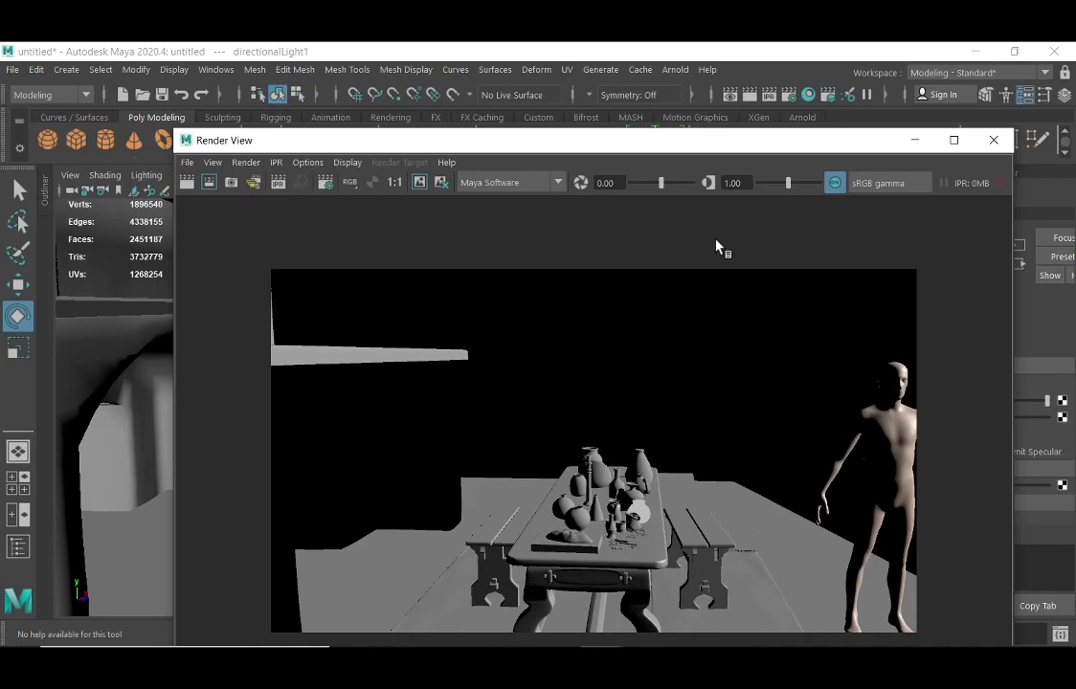
left_click(994, 140)
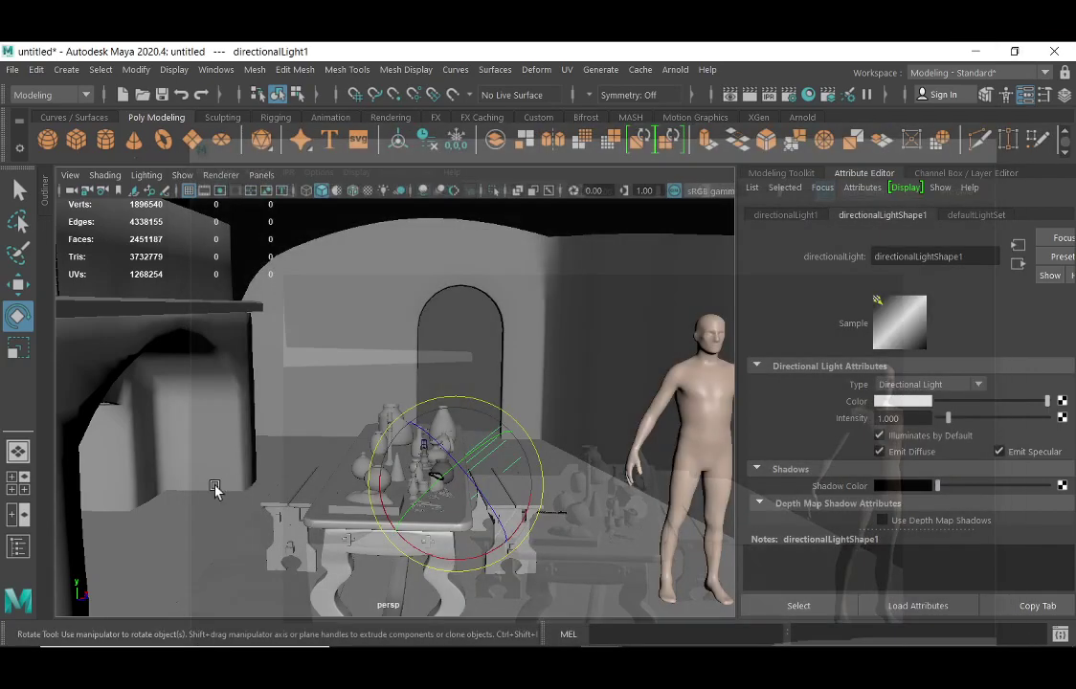
Check the directional light's orientation from outside the house and rotate the light about its X axis
key("f")
key("ctrl+1")
left_click_drag(468, 415, 551, 409, "alt")
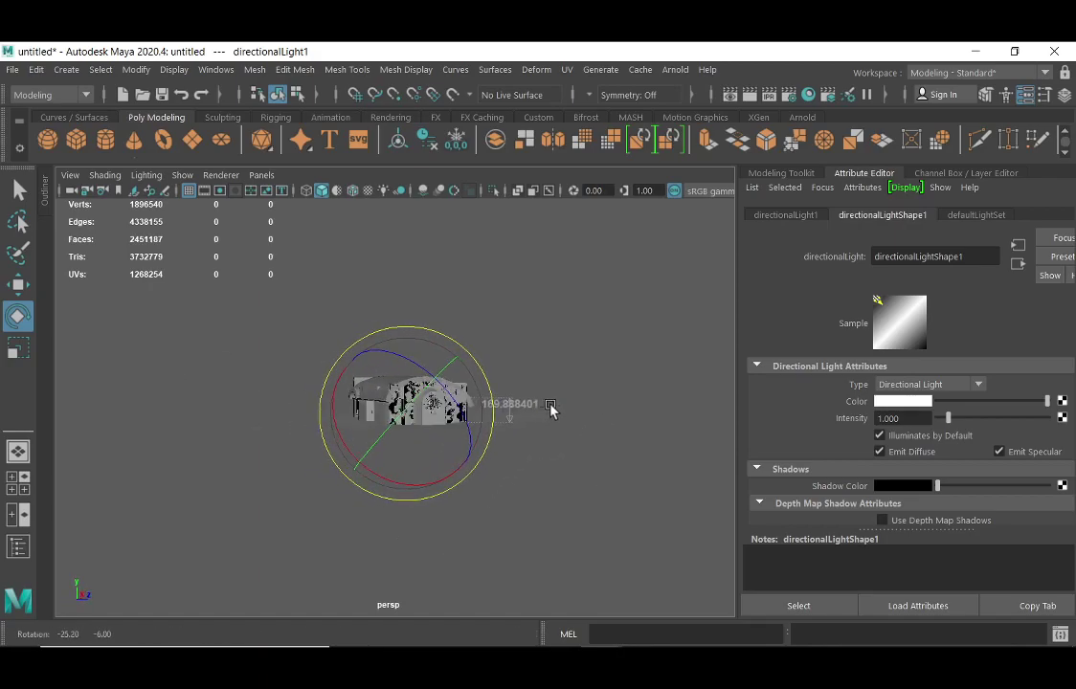
left_click_drag(464, 408, 382, 433, "alt")
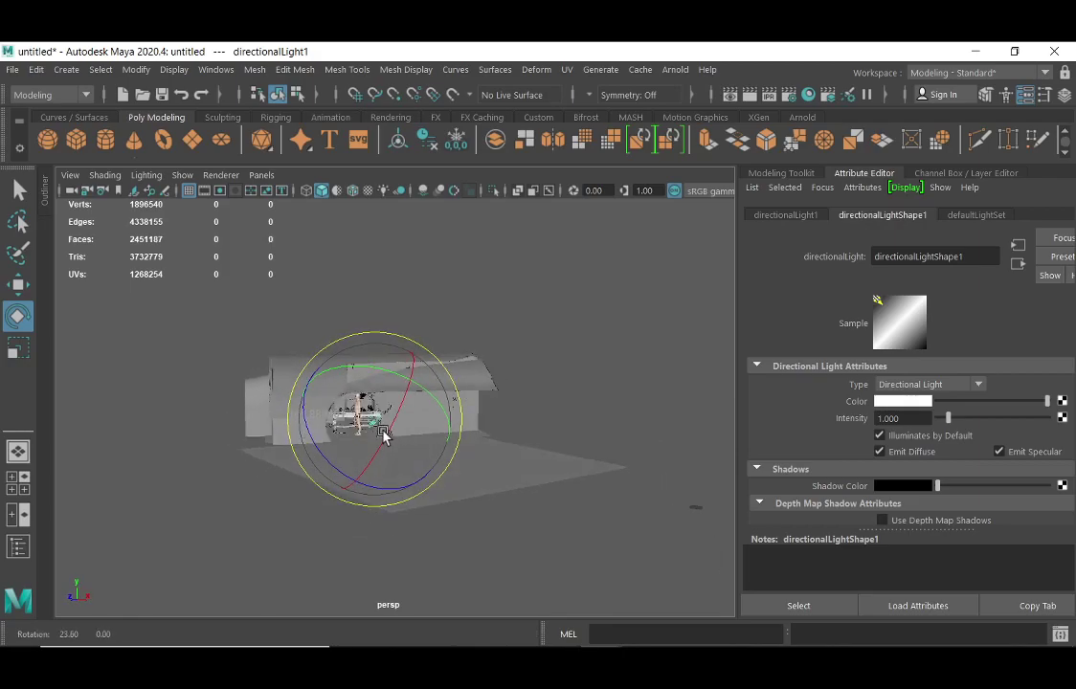
right_click_drag(383, 433, 388, 390, "alt")
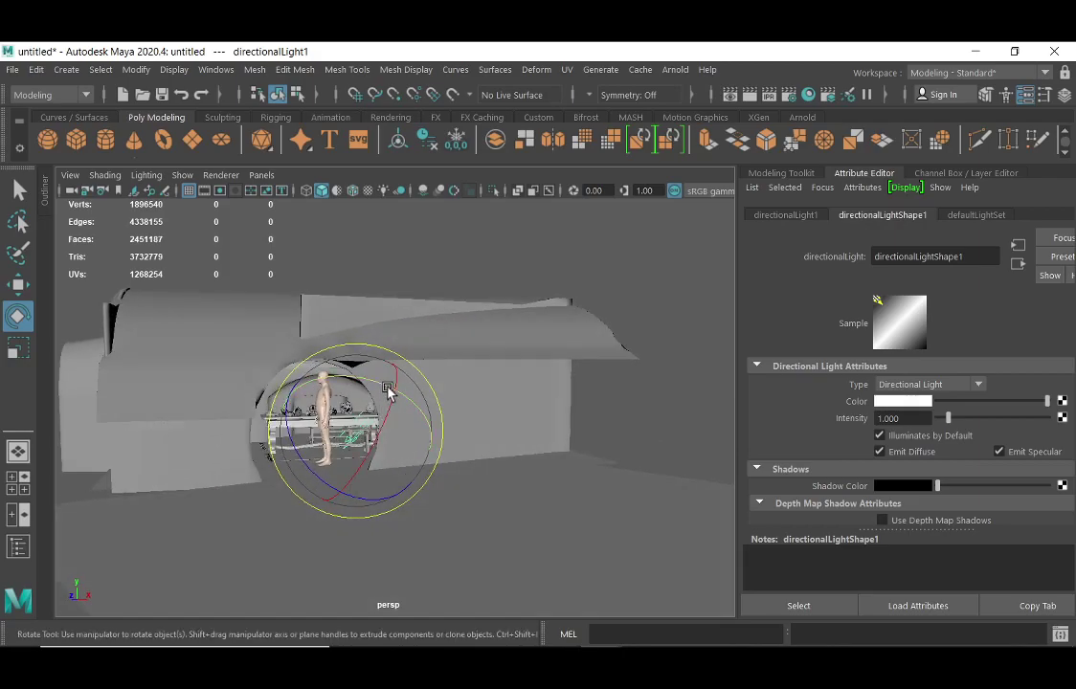
left_click_drag(387, 390, 492, 409)
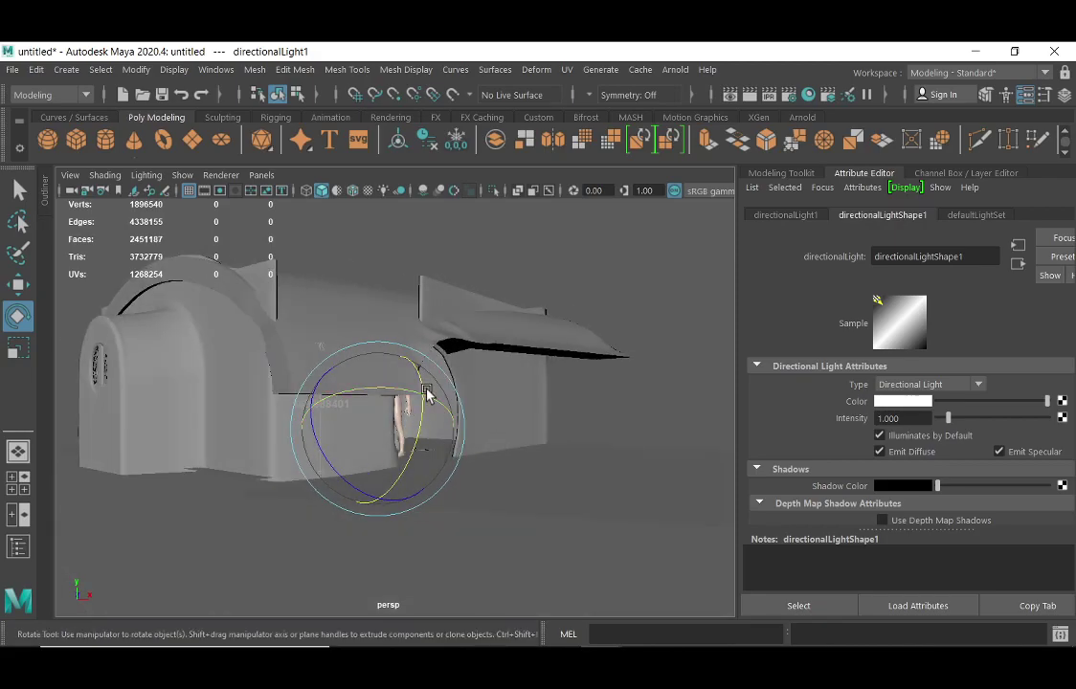
left_click_drag(427, 395, 443, 427, "alt")
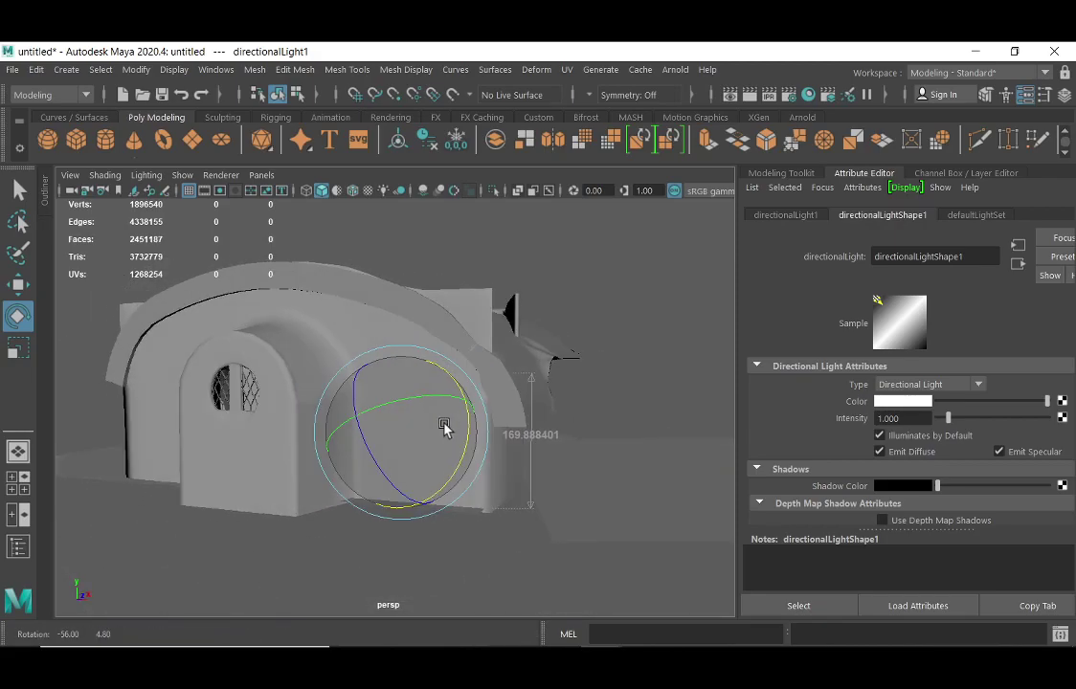
right_click_drag(443, 428, 555, 440, "alt")
key("f")
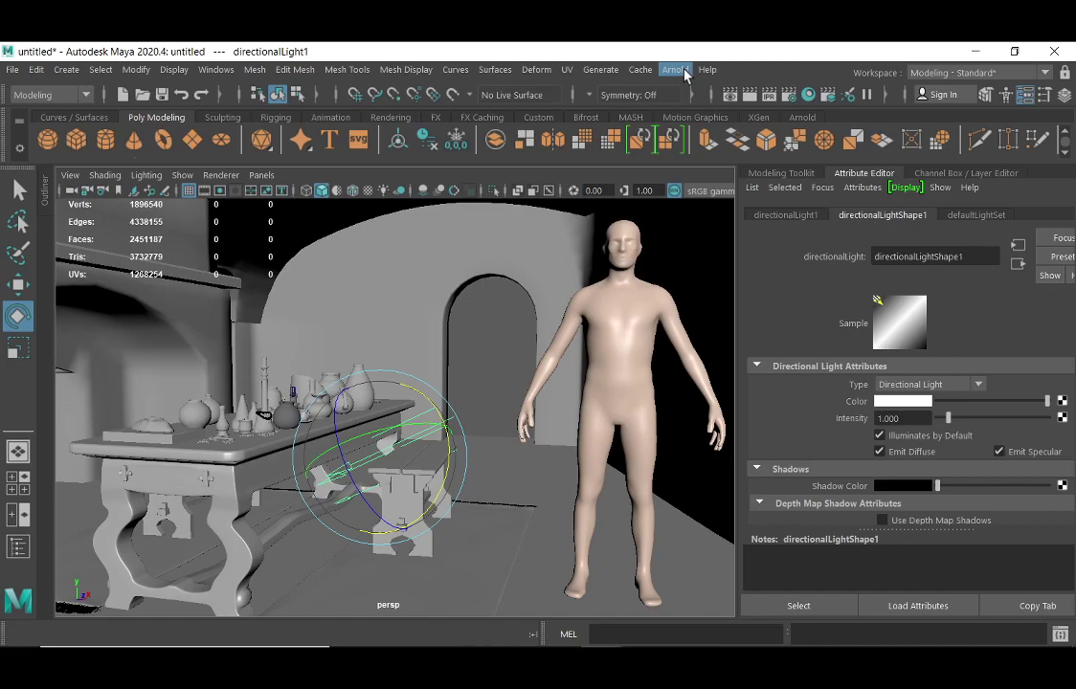
Render the interior view of the table, bench and human figure with Arnold
left_click(684, 72)
left_click(494, 70)
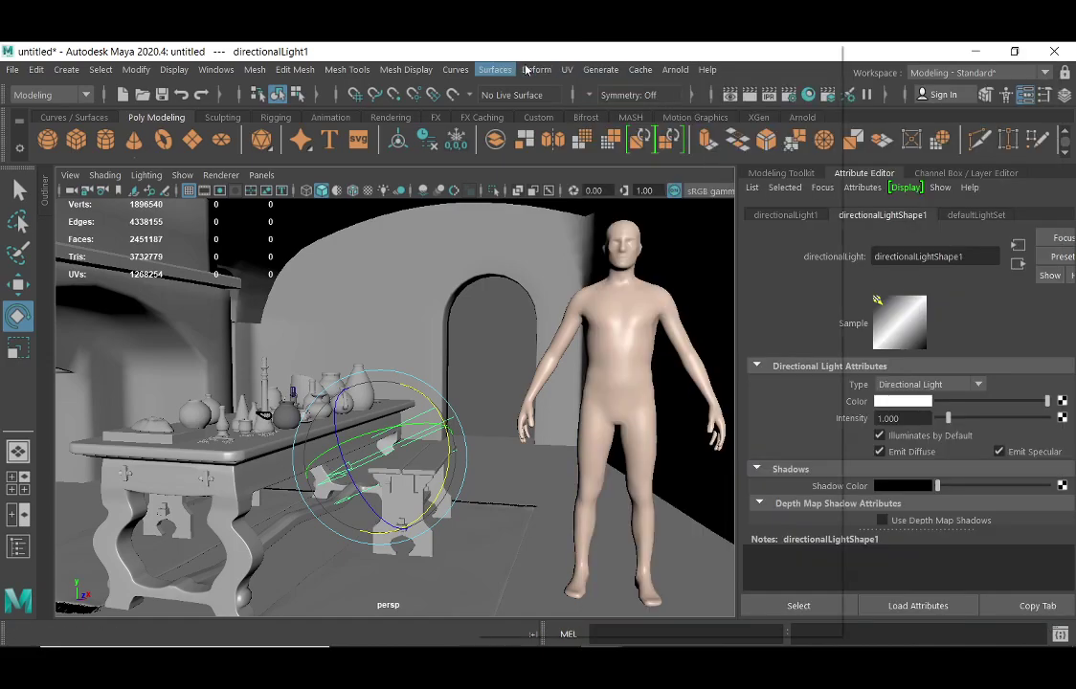
left_click(895, 63)
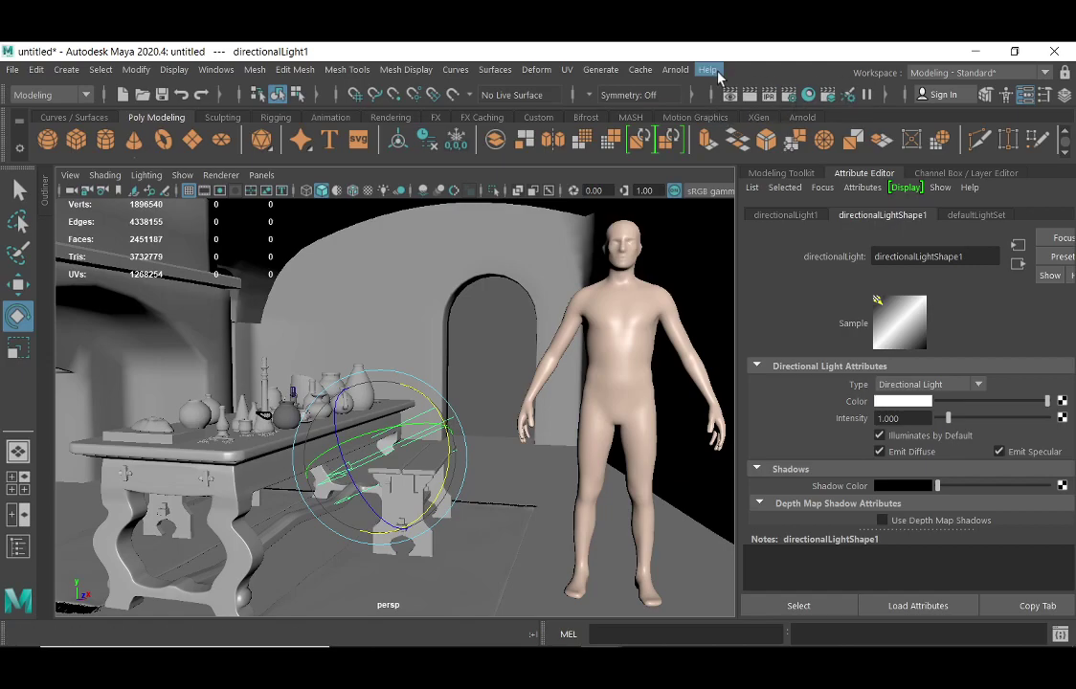
left_click(675, 71)
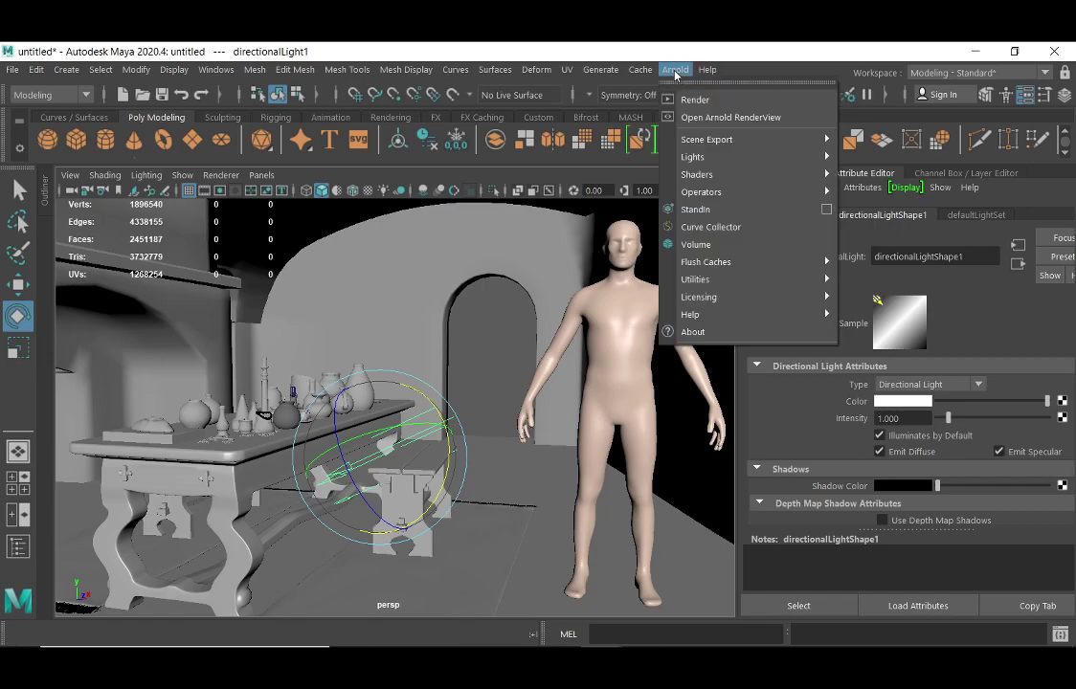
left_click(698, 101)
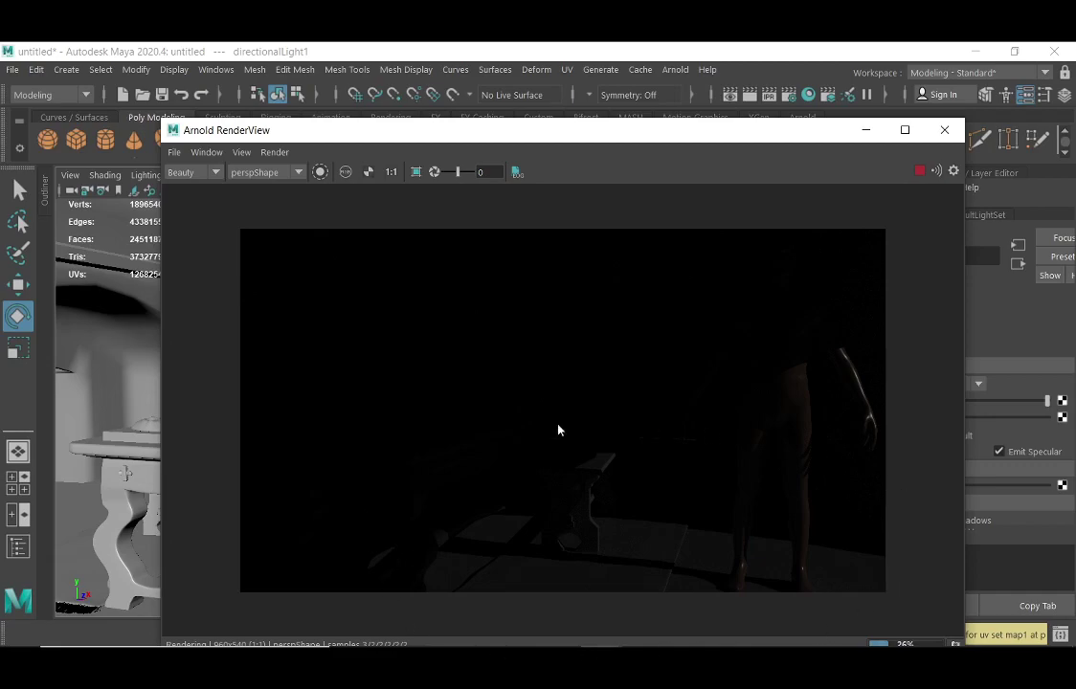
Narrow the Arnold RenderView and place it beside the viewport so the table and directional light stay uncovered
left_click_drag(567, 130, 511, 82)
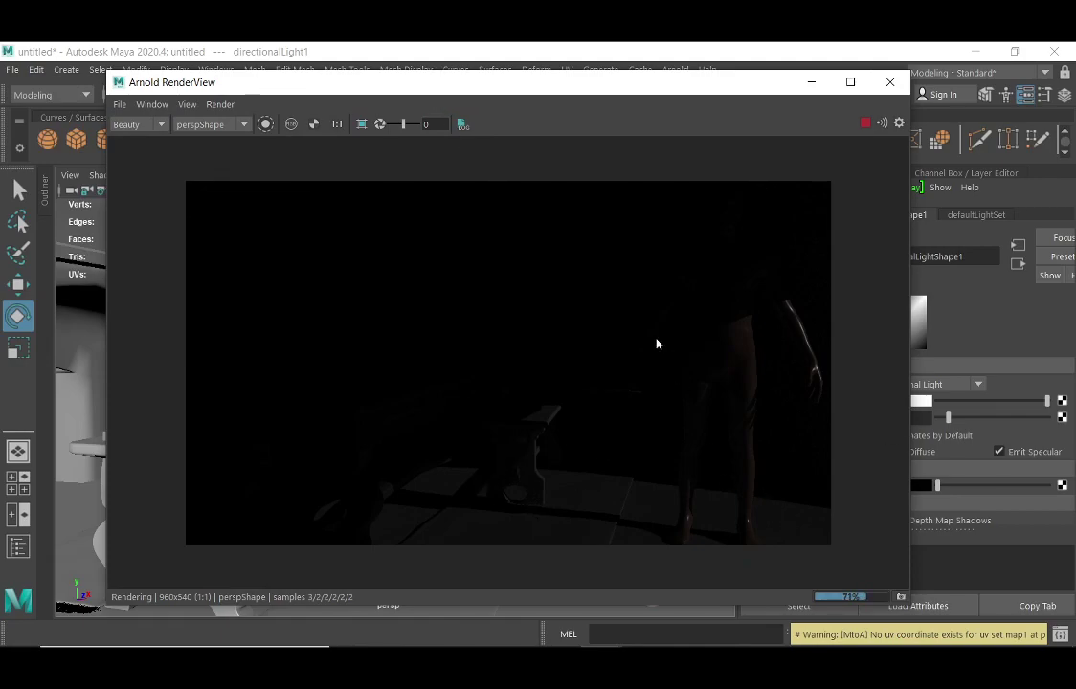
left_click_drag(452, 84, 817, 537)
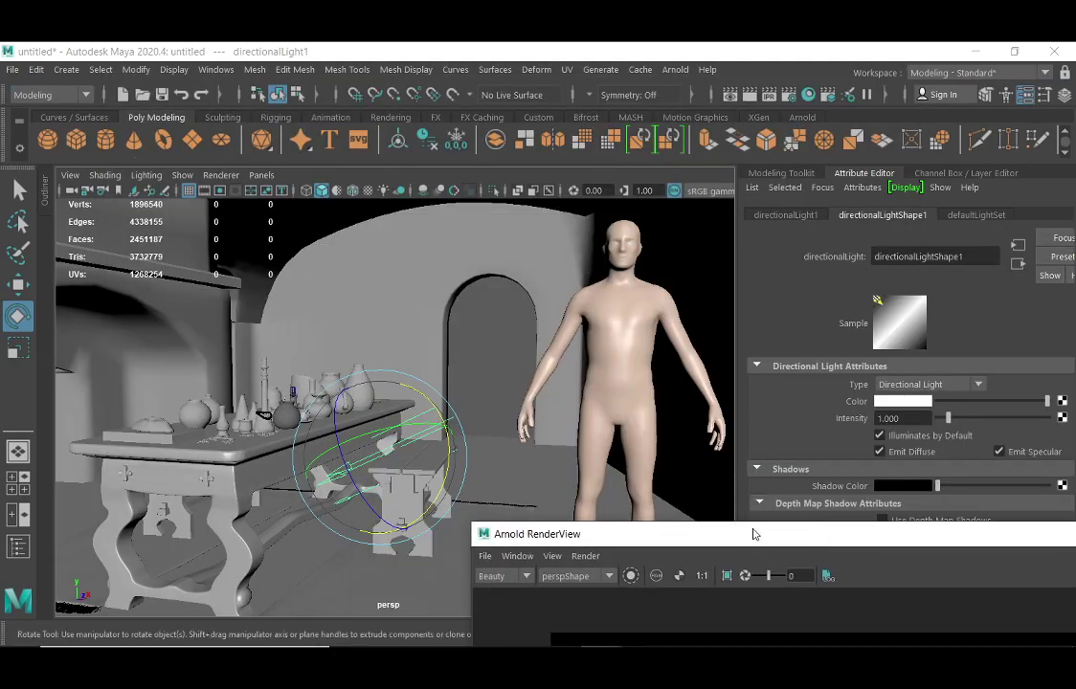
left_click_drag(752, 533, 557, 127)
left_click_drag(829, 128, 768, 123)
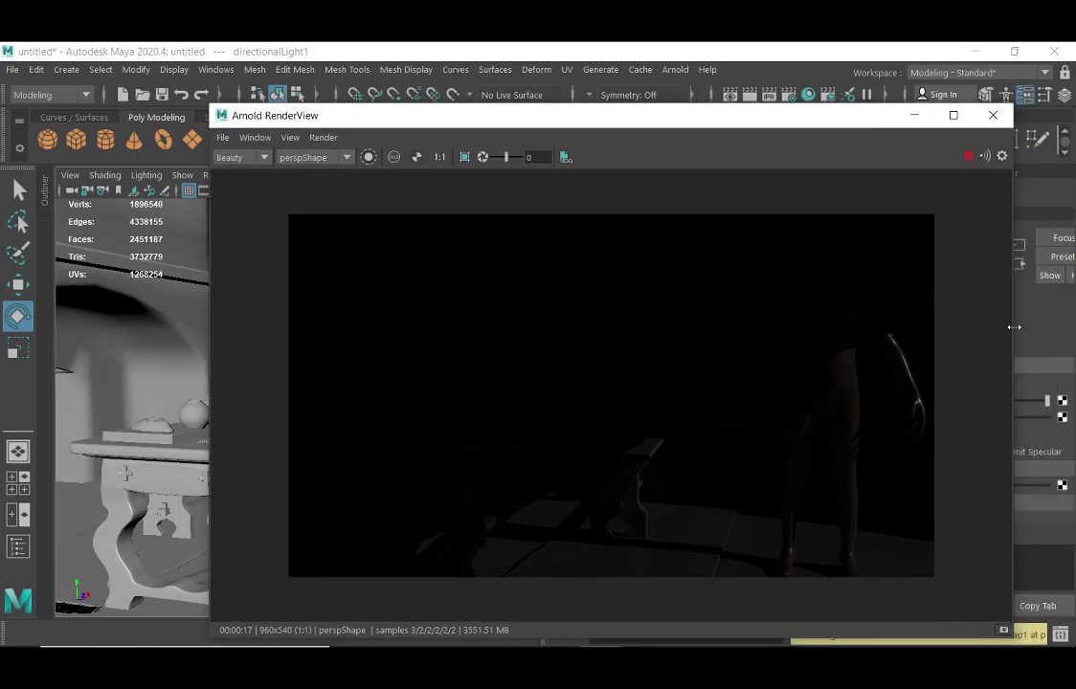
left_click_drag(1010, 329, 773, 328)
left_click_drag(598, 125, 855, 125)
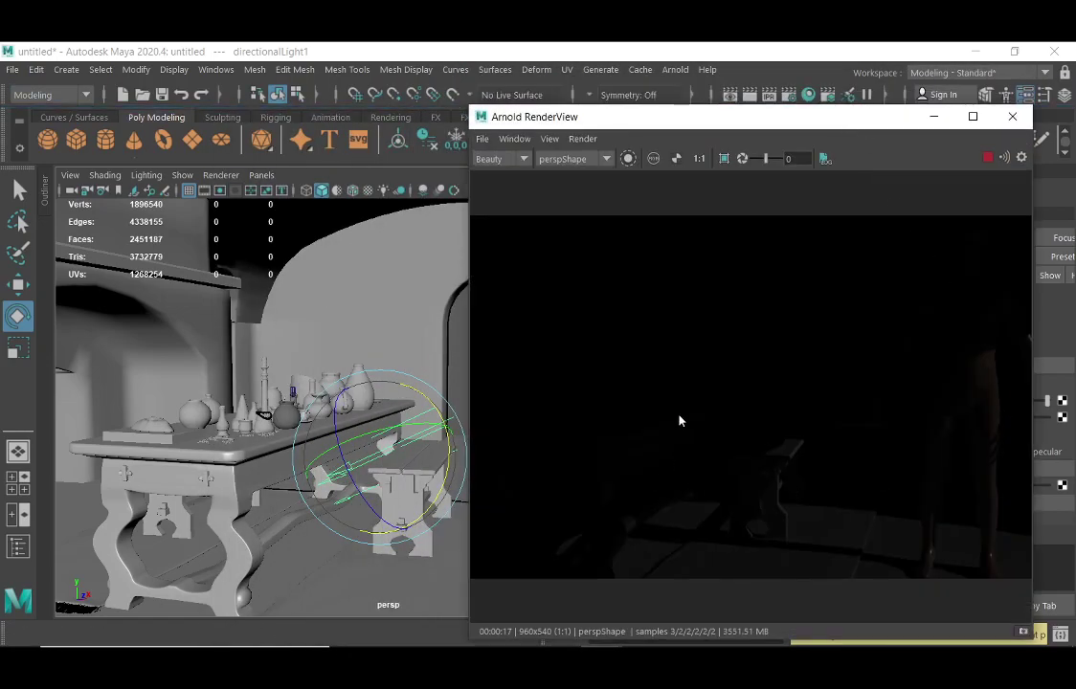
Fit the Arnold render in its view and rotate the directional light about X to about -24.9 degrees
key("f")
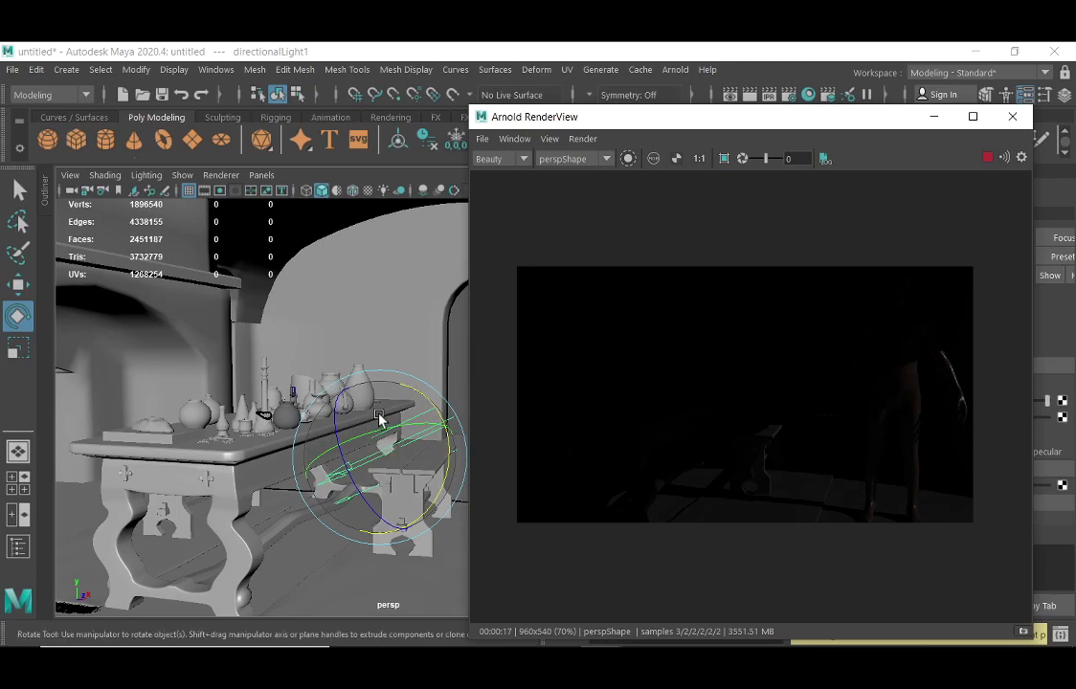
left_click_drag(340, 364, 398, 425)
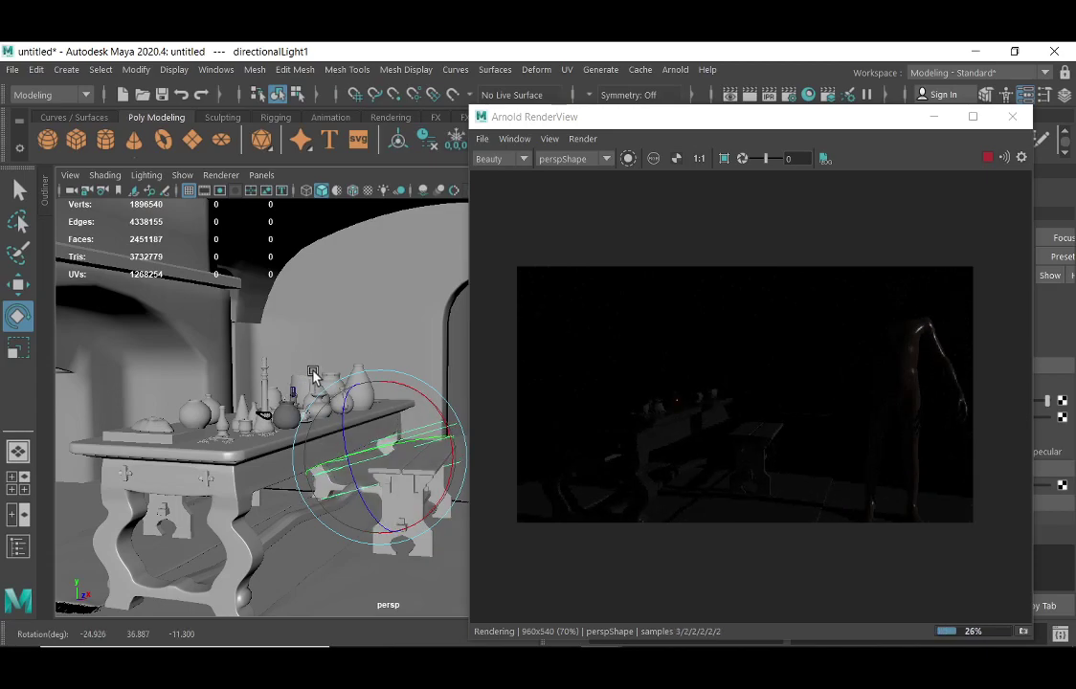
Reframe the scene on the human figure beside the table and rotate the directional light about X to about -16.7 degrees
left_click(870, 243)
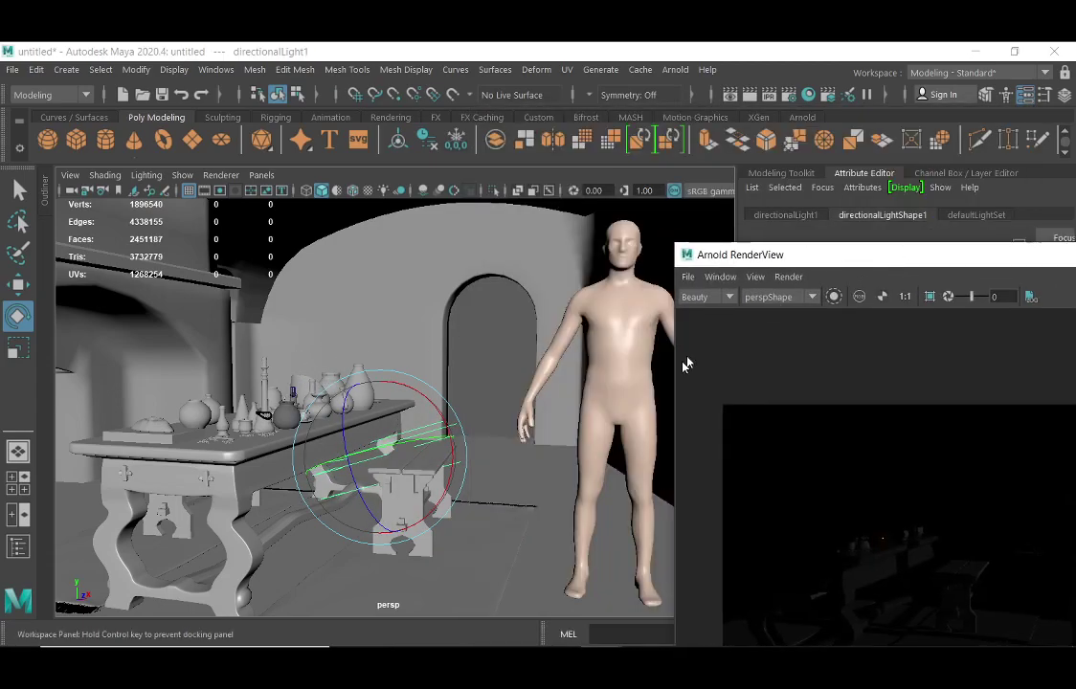
scroll(555, 433, "up", 3)
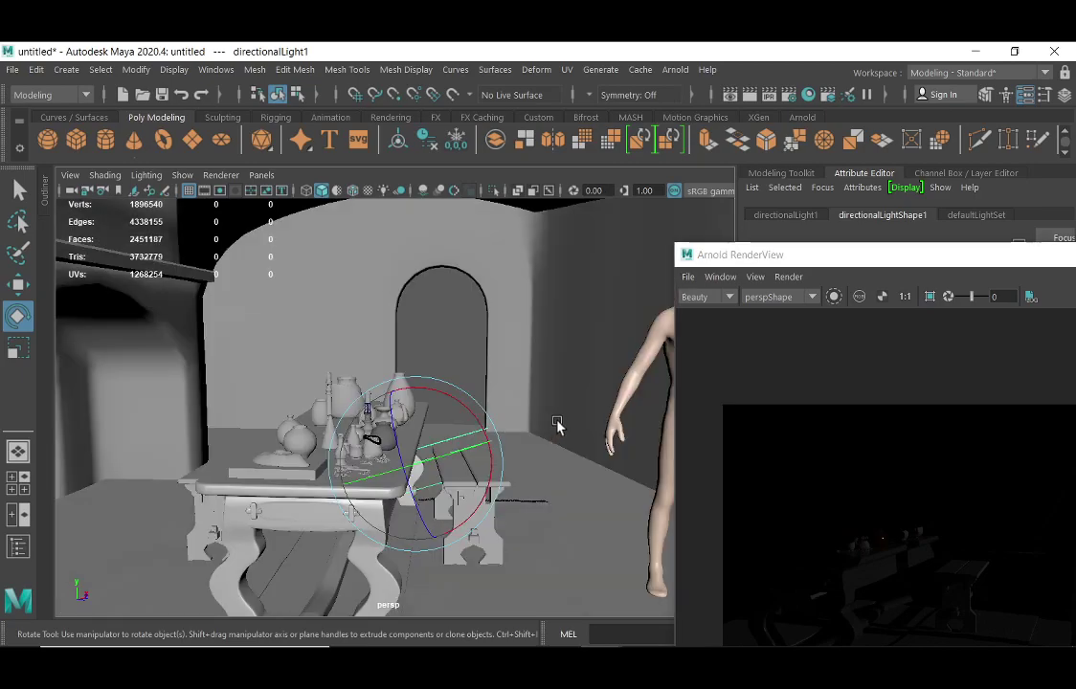
left_click_drag(557, 428, 364, 416, "alt")
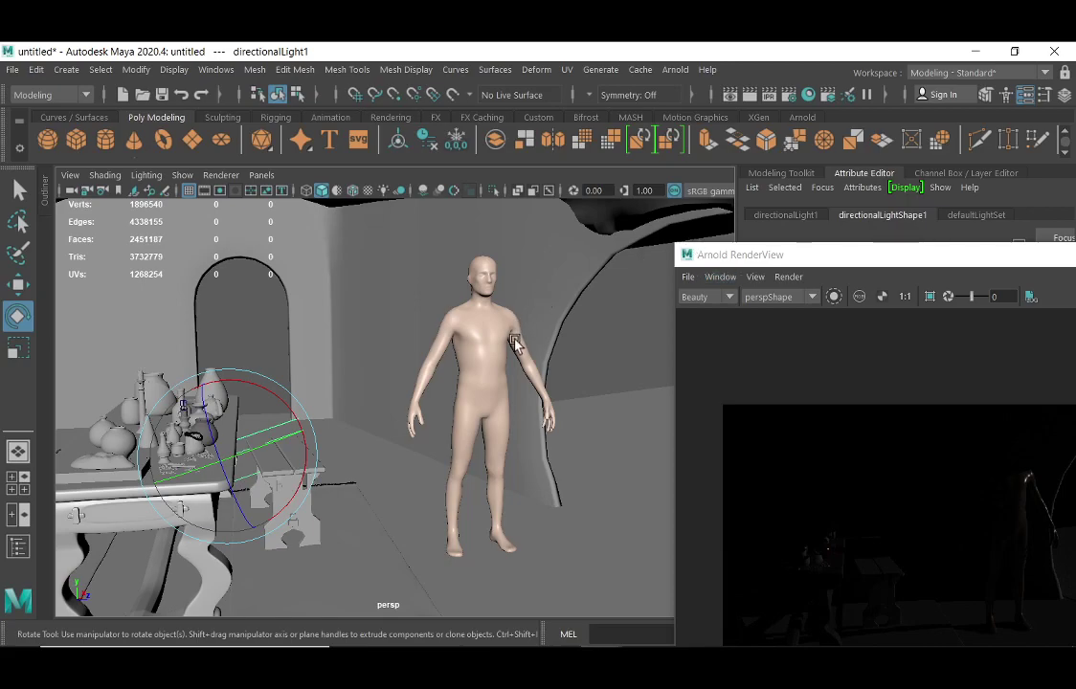
left_click_drag(915, 247, 889, 224)
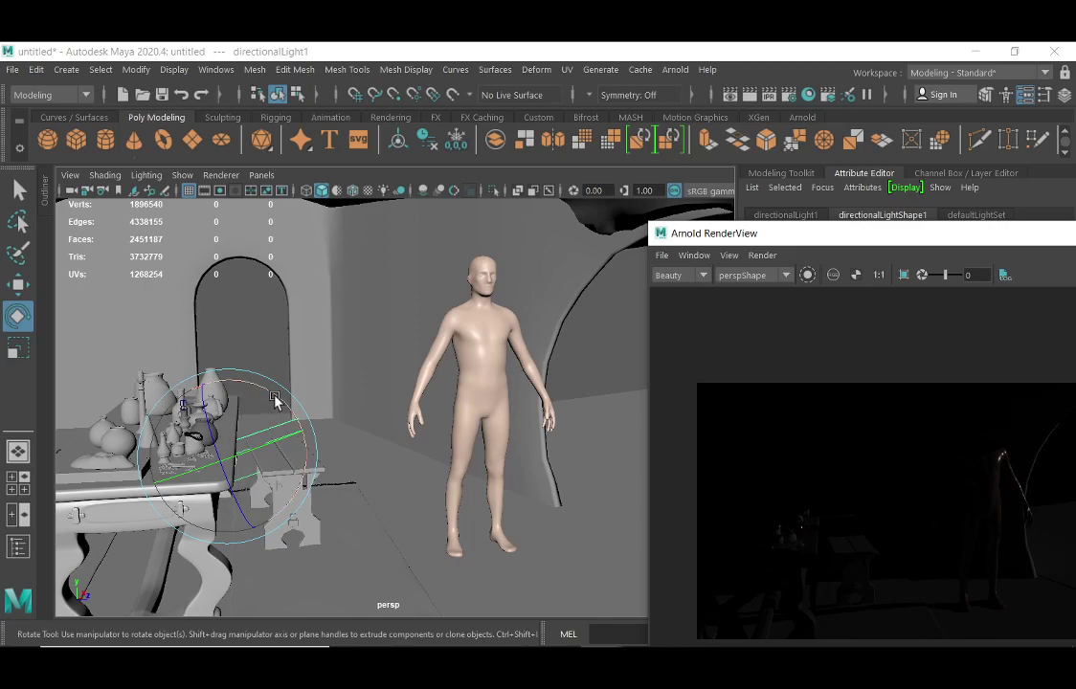
left_click_drag(276, 399, 282, 409)
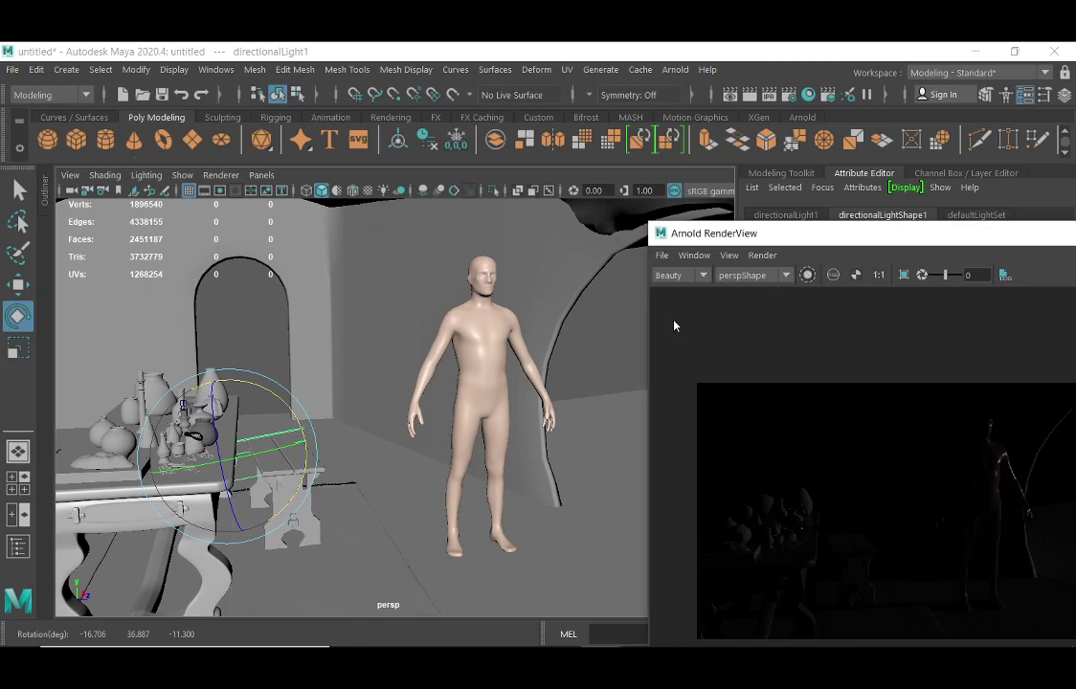
Uncover the directional light's attributes and set its intensity to 10
left_click_drag(967, 236, 647, 466)
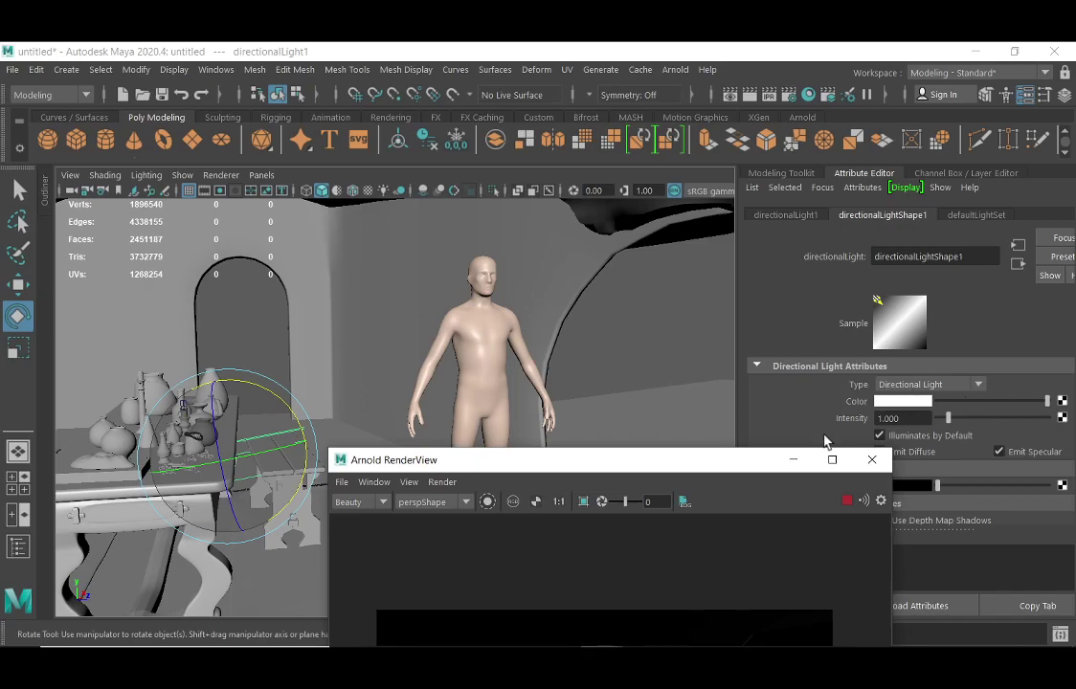
left_click_drag(732, 462, 627, 465)
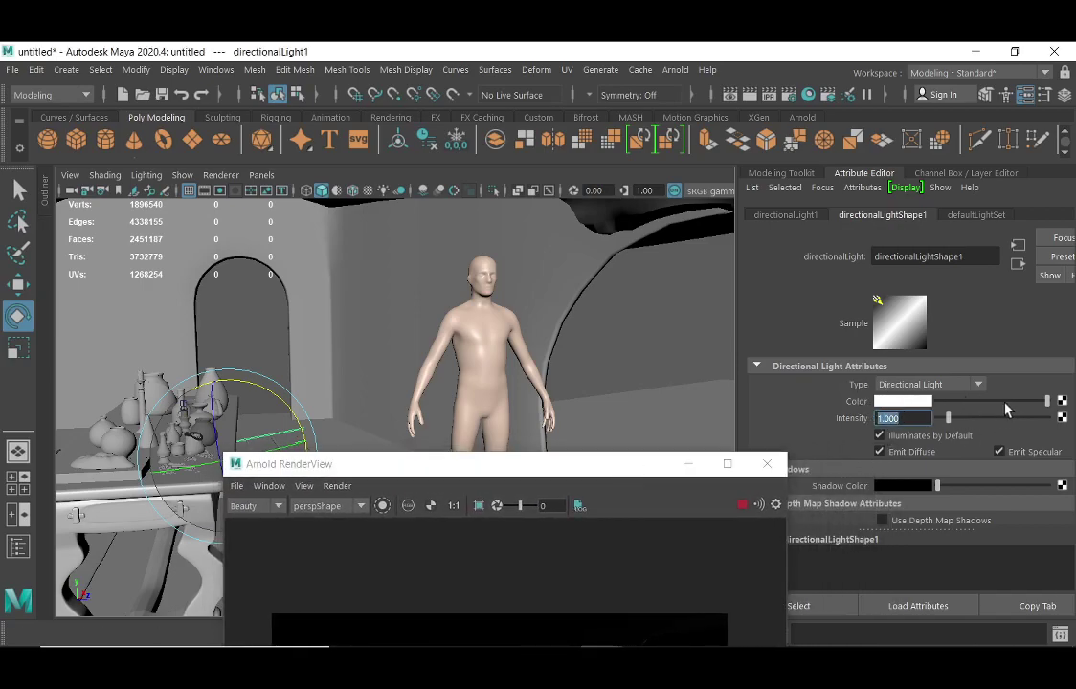
type("10")
key("Return")
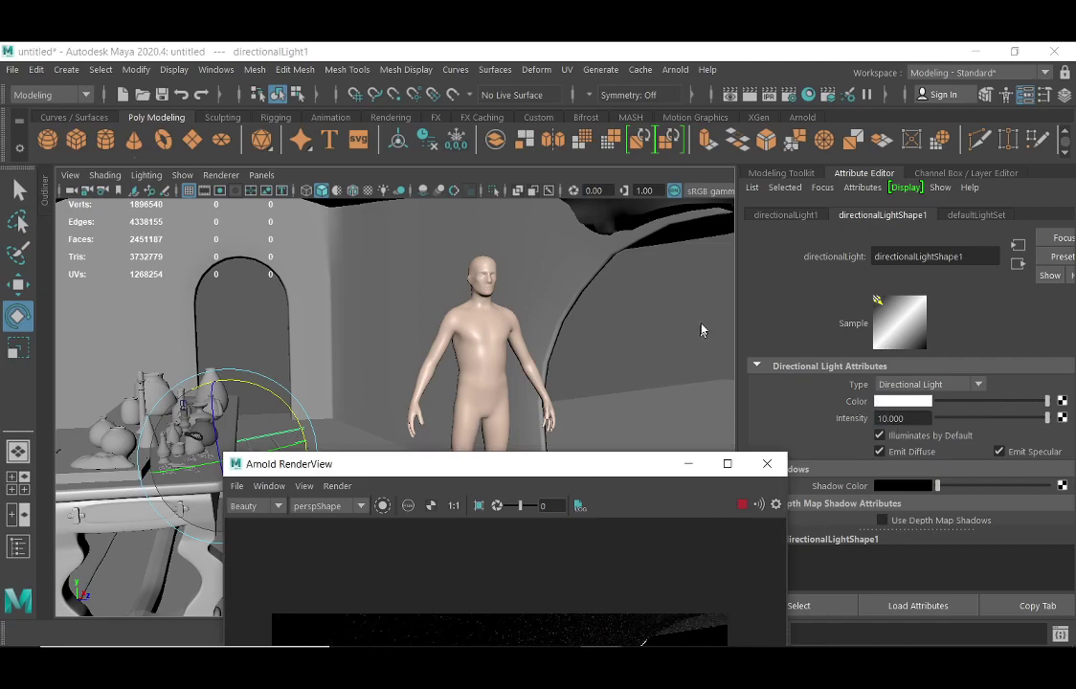
Examine the Arnold render of the pottery-laden table and human figure from the bench side, with the render beside the viewport
left_click_drag(588, 466, 760, 162)
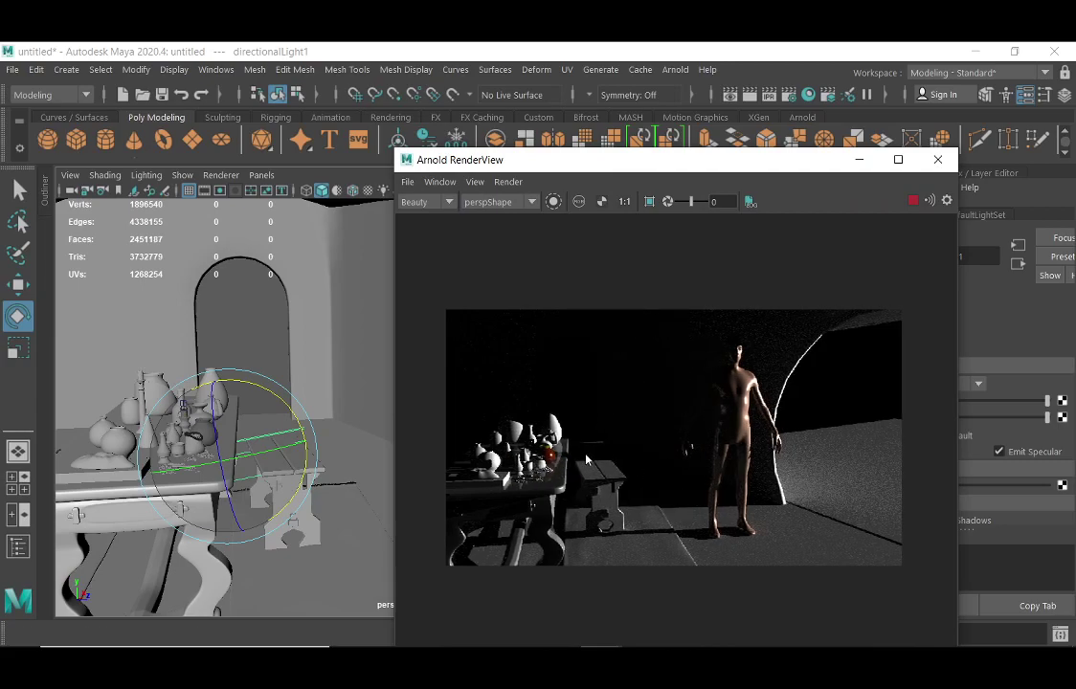
left_click(253, 457)
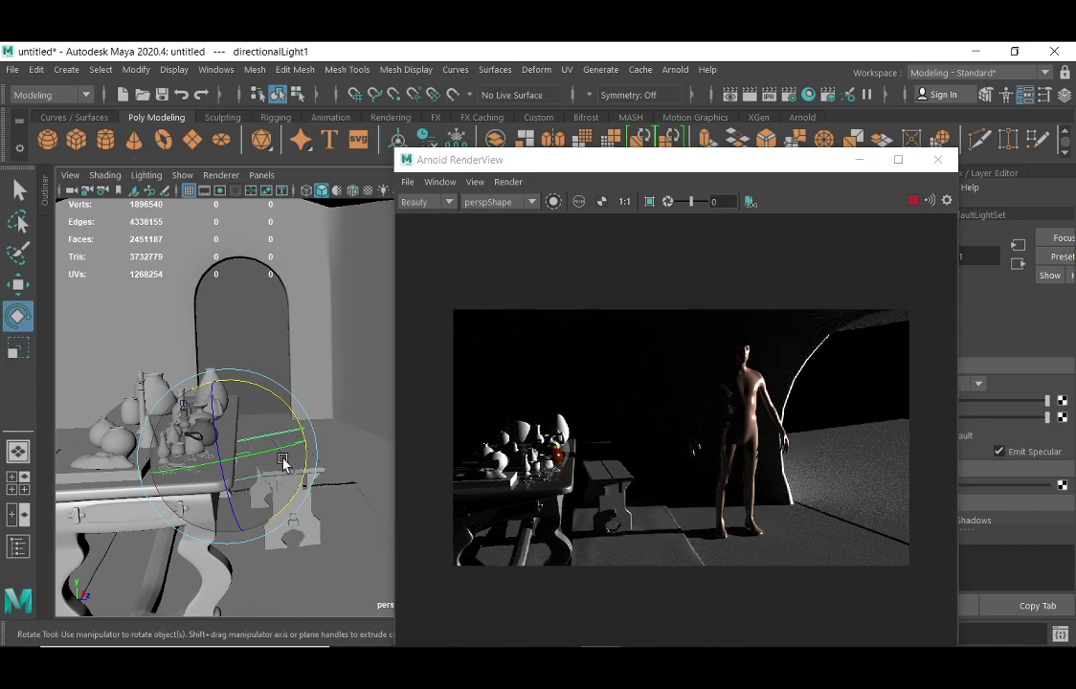
left_click_drag(268, 461, 237, 455, "alt")
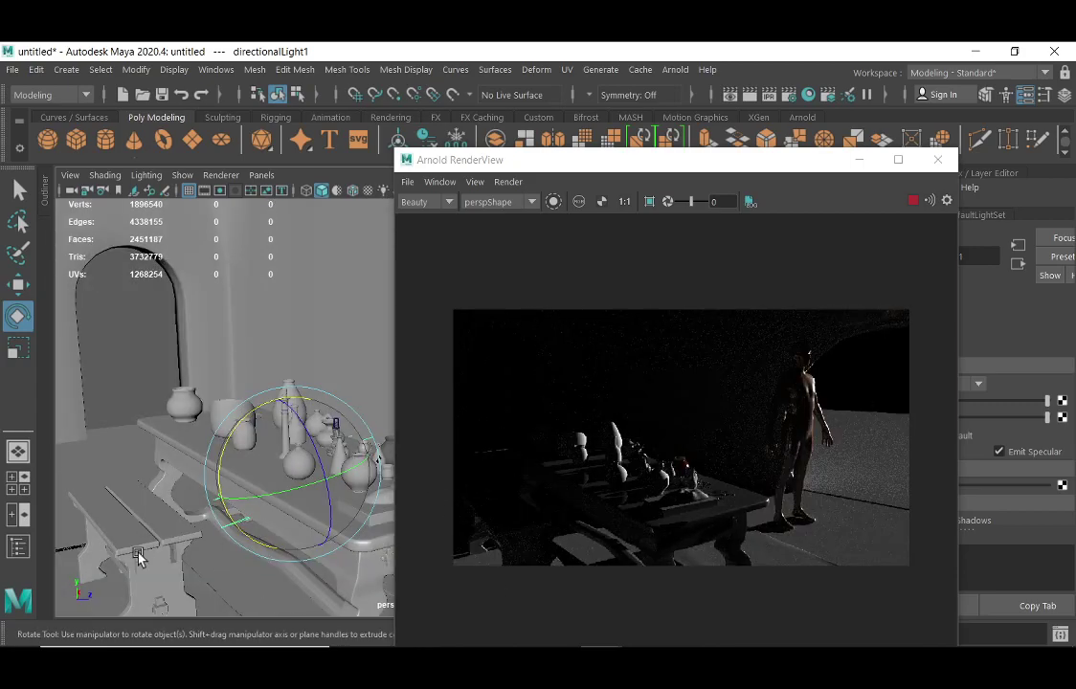
right_click_drag(255, 495, 291, 478, "alt")
left_click_drag(291, 478, 289, 481)
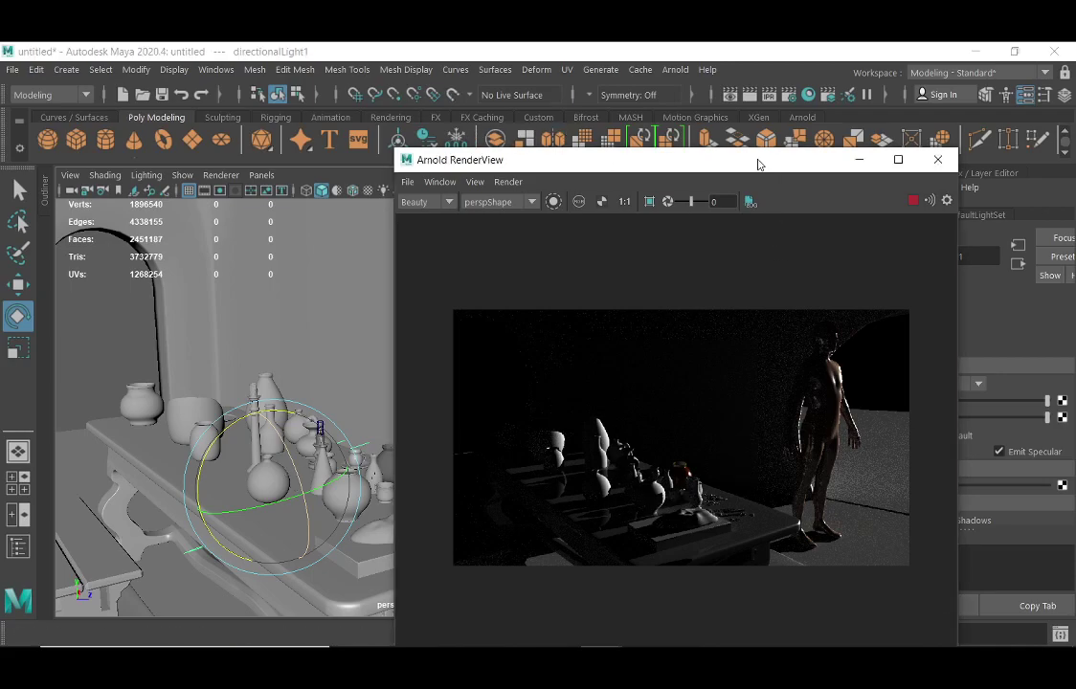
Move the Arnold RenderView clear of the light's attributes and set the directional light's intensity to 20
left_click_drag(738, 161, 576, 187)
left_click(890, 418)
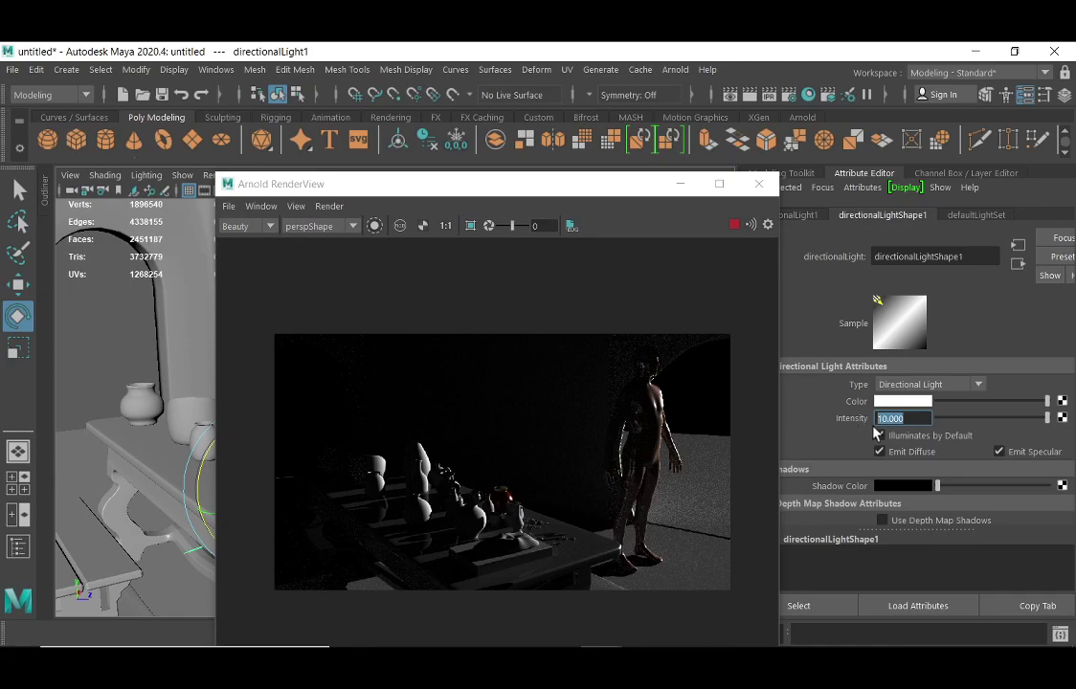
type("20")
key("Return")
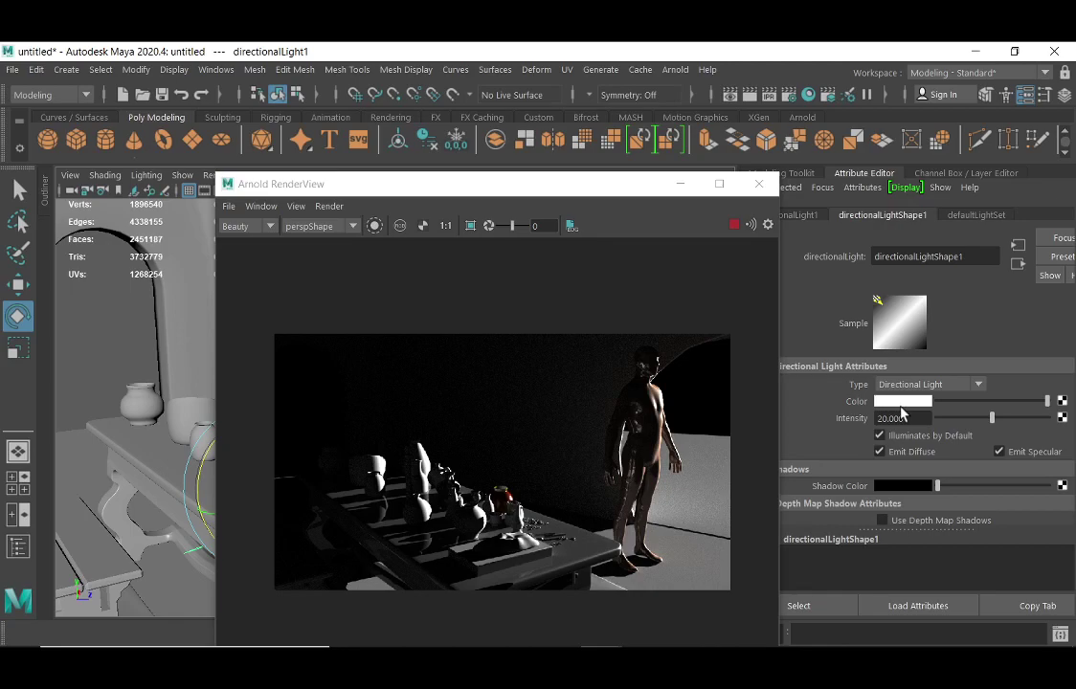
mouse_move(647, 651)
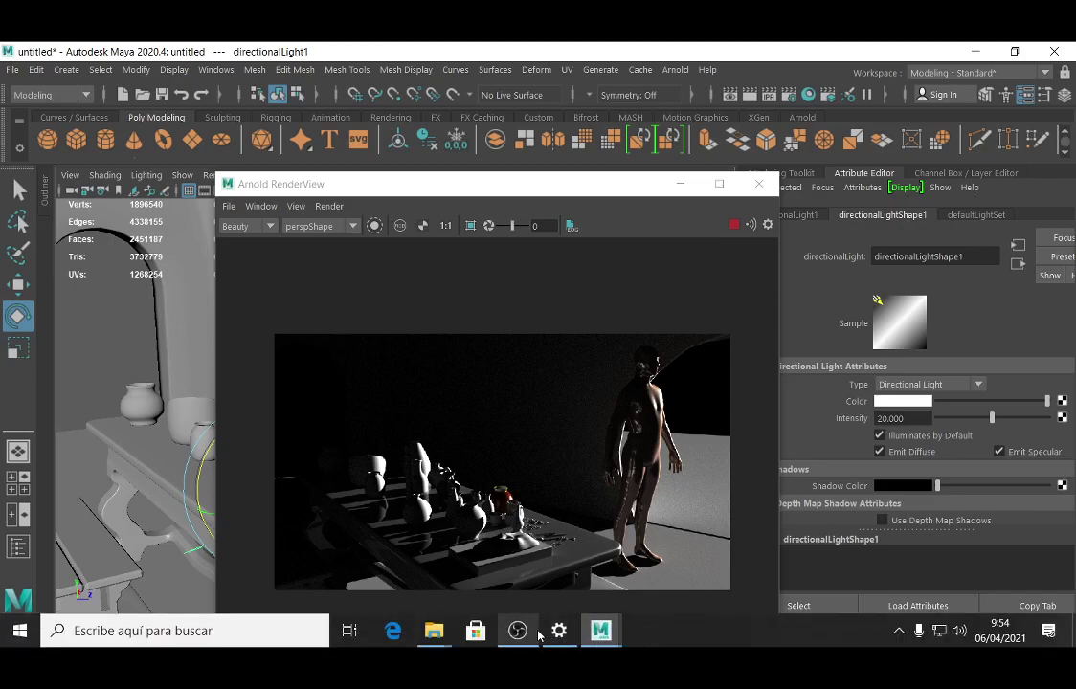